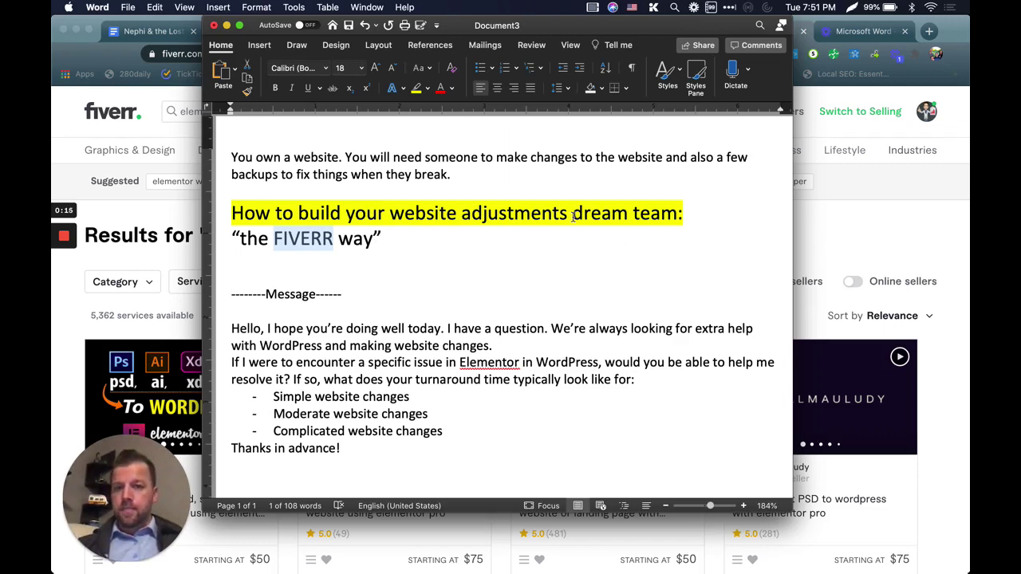
- Select the 'the FIVERR way' subtitle and the 'dream team' words in the Word heading
mouse_move(231, 238)
mouse_down()
mouse_move(395, 245)
mouse_move(379, 243)
mouse_up()
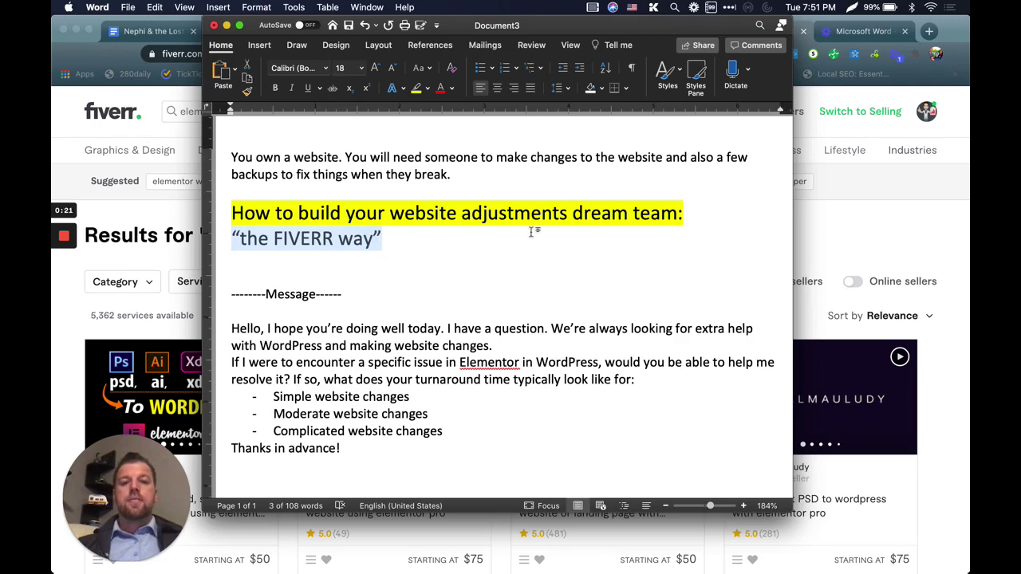
click(574, 214)
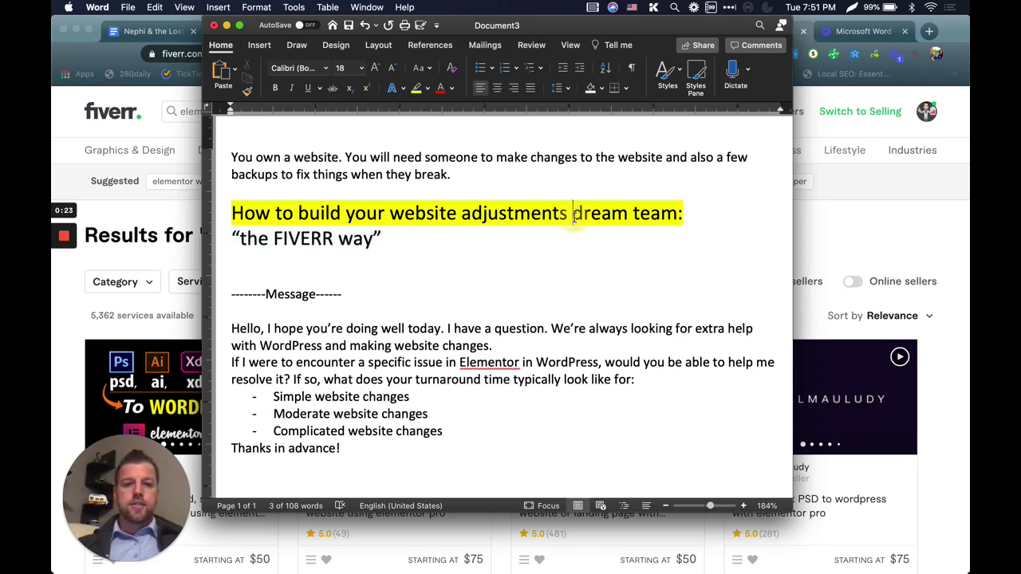
drag(603, 217, 663, 219)
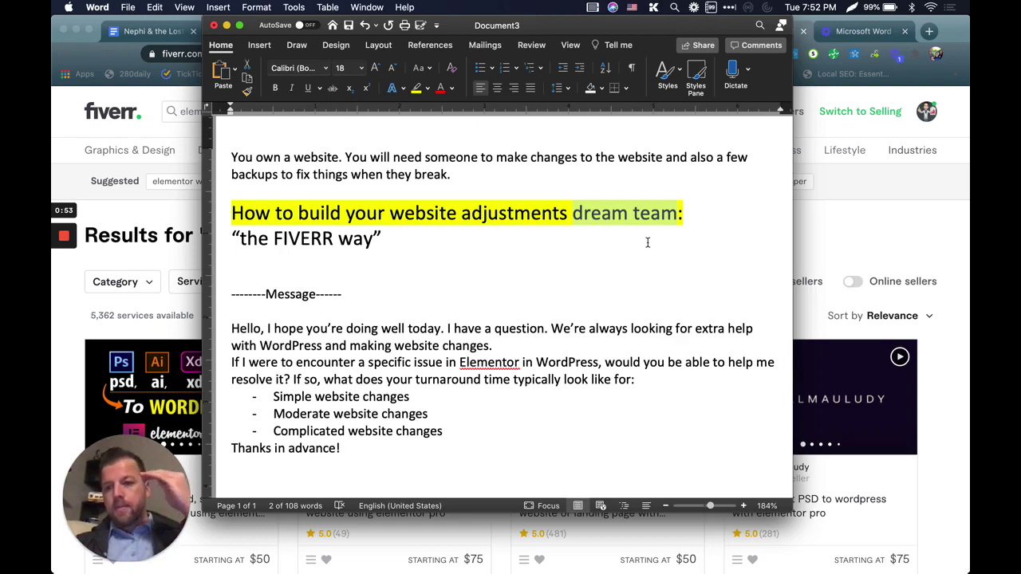
click(598, 223)
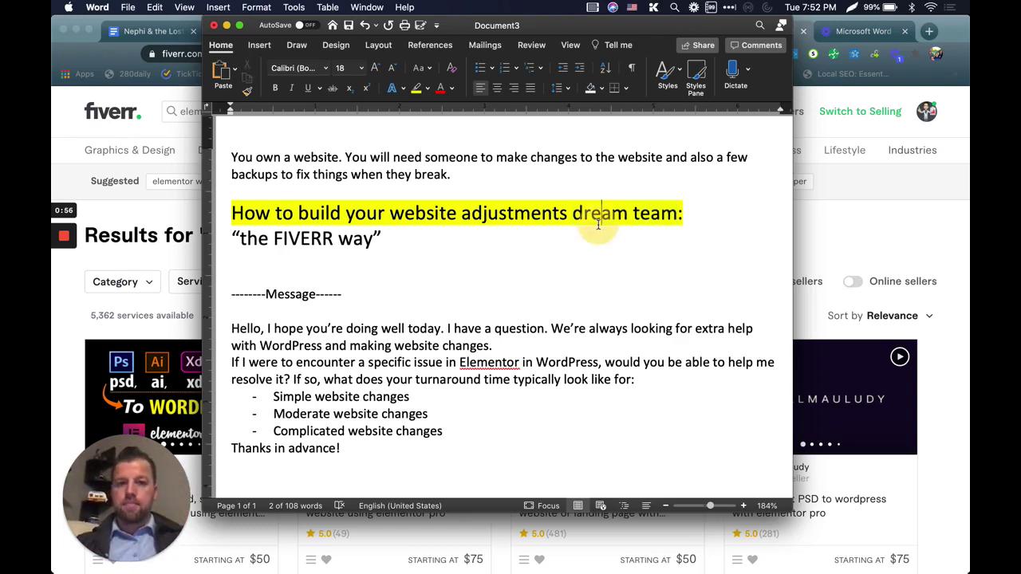
click(385, 247)
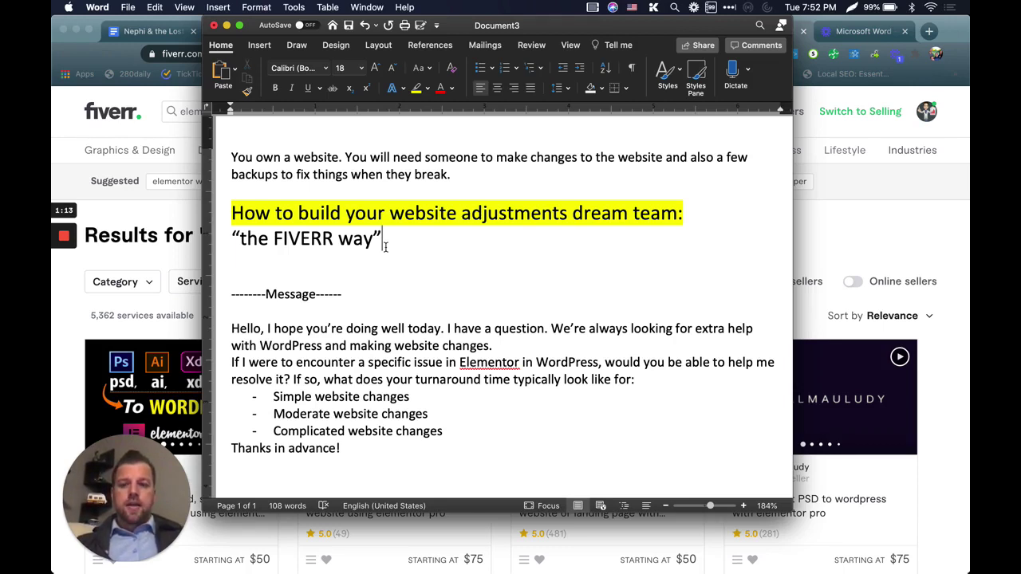
- Select 'dream', then 'fix', then the 'the FIVERR way' subtitle text in Word
double_click(600, 213)
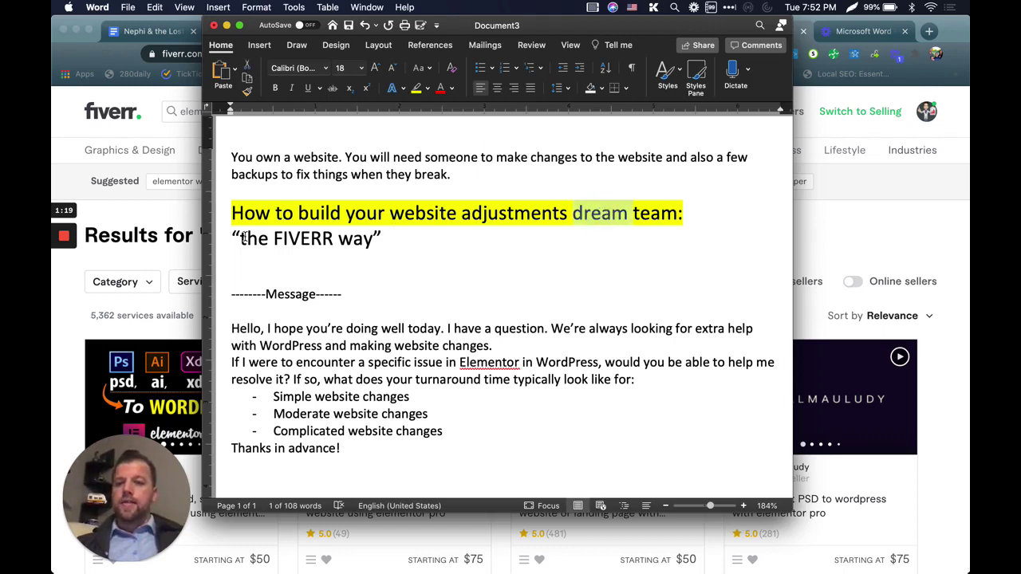
click(236, 239)
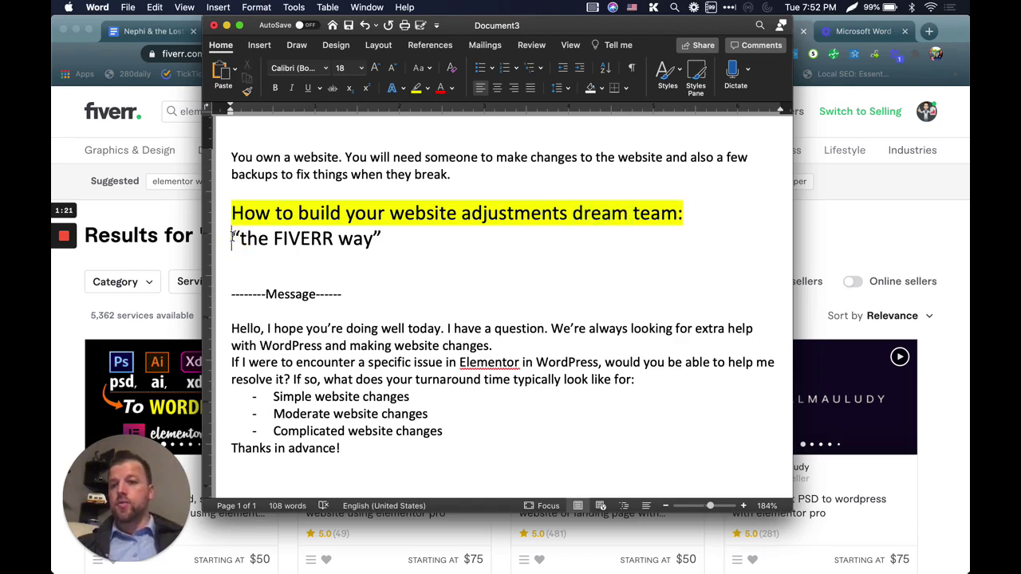
drag(239, 238, 398, 238)
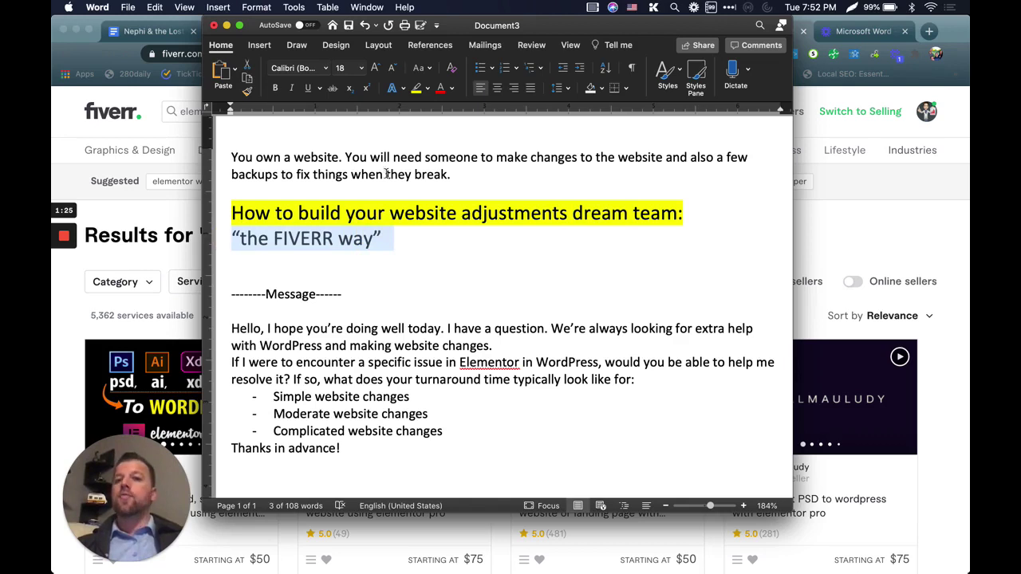
double_click(300, 174)
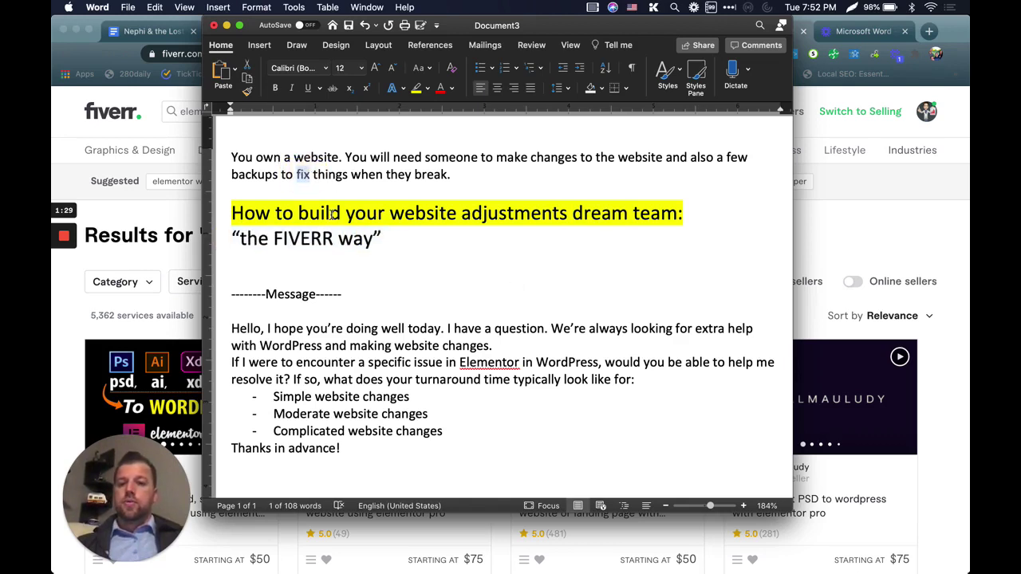
click(236, 237)
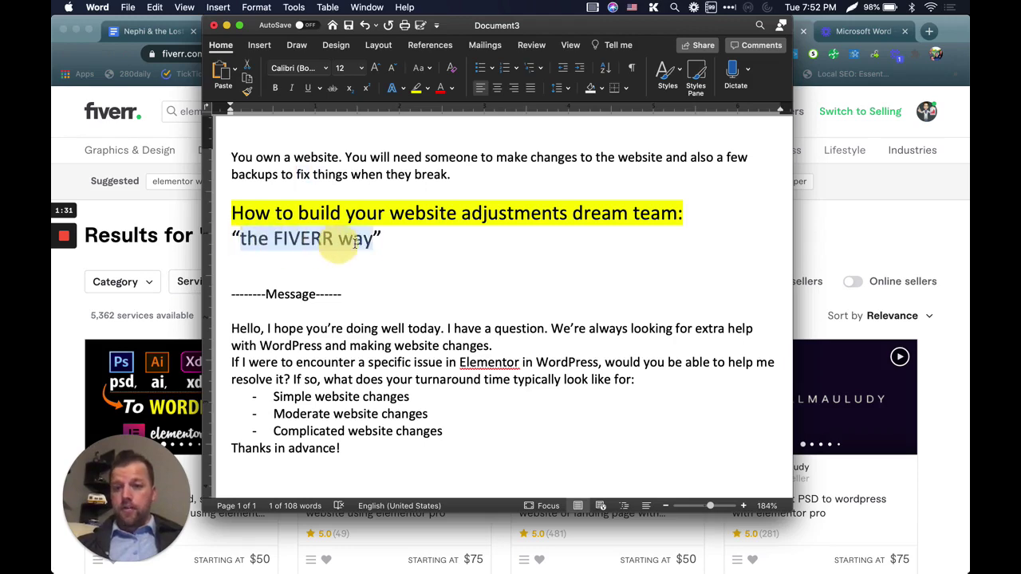
drag(237, 237, 371, 239)
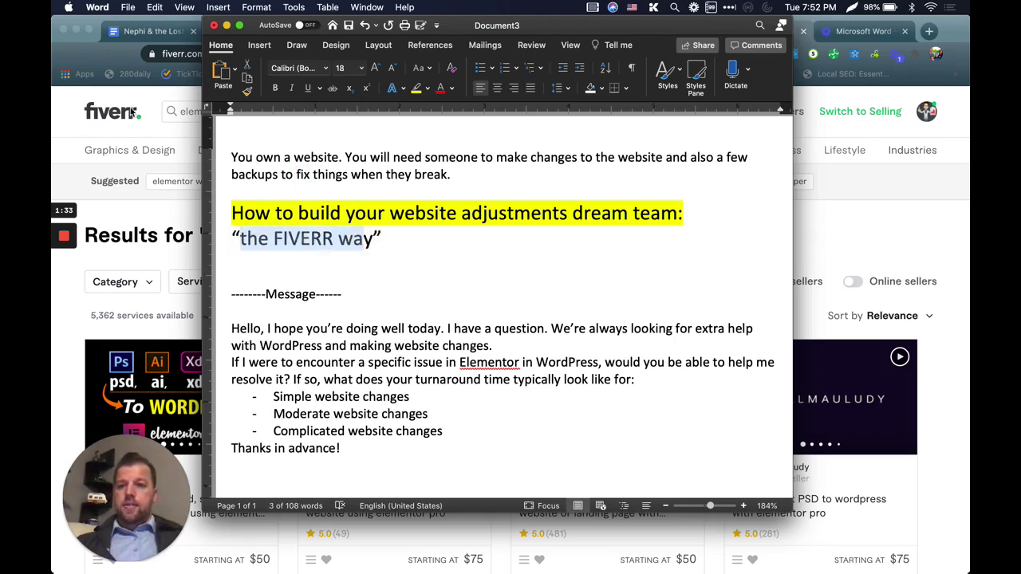
- Bring the Fiverr 'elementor wordpress' results forward and dismiss the search suggestions
click(184, 114)
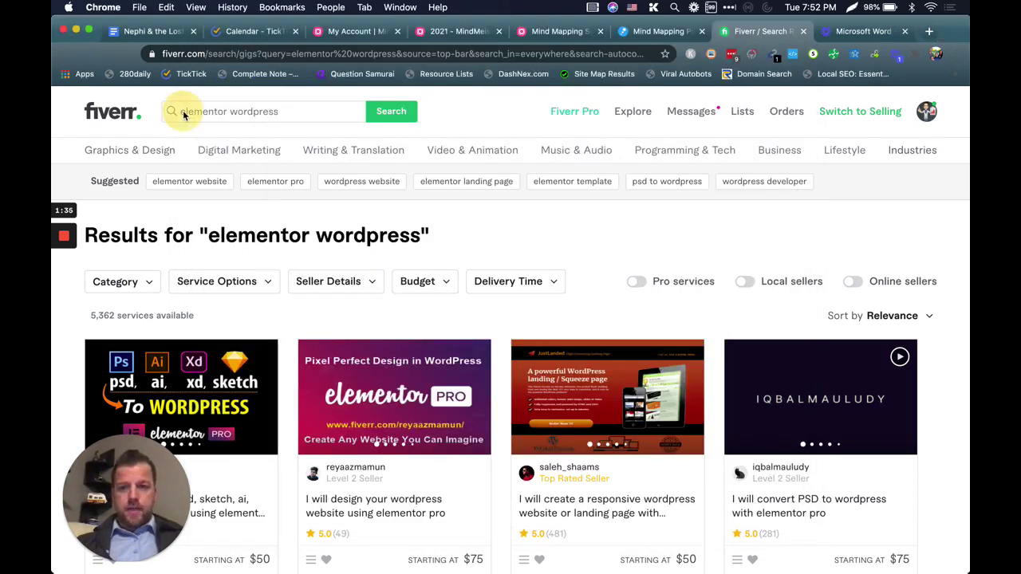
click(220, 115)
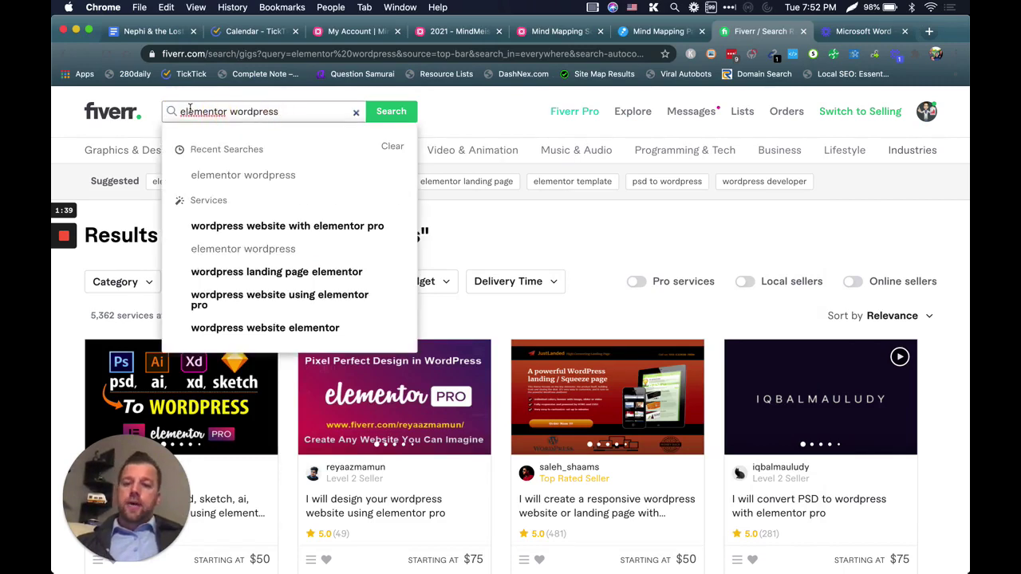
click(444, 113)
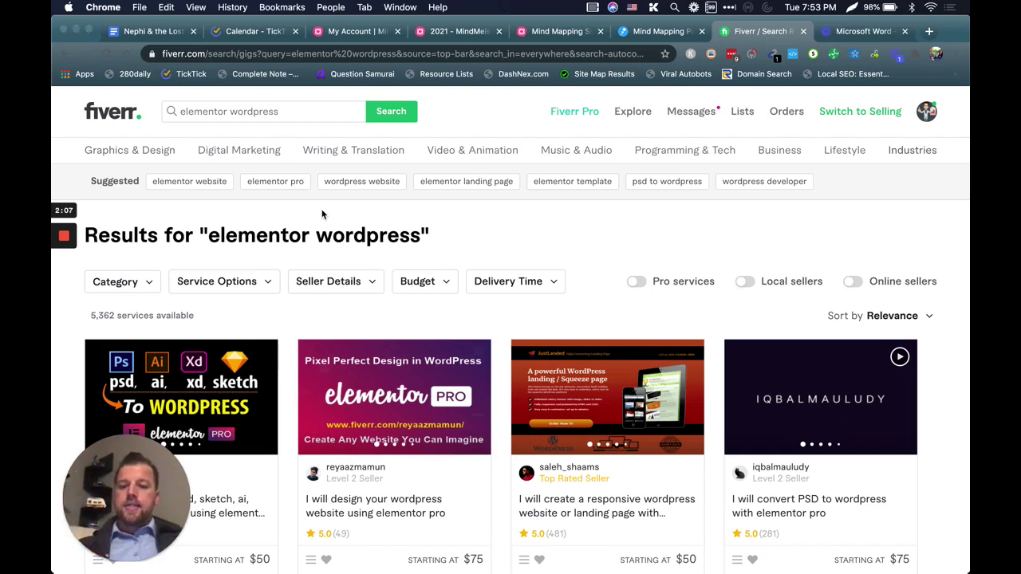
- Switch back to the Word outreach document and clear the subtitle selection
key(super+Tab)
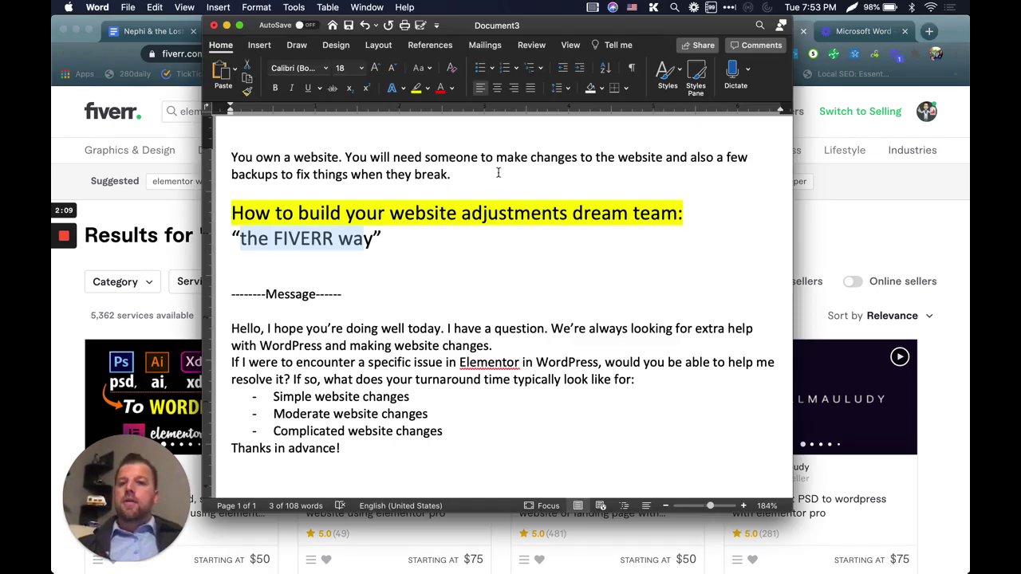
click(497, 173)
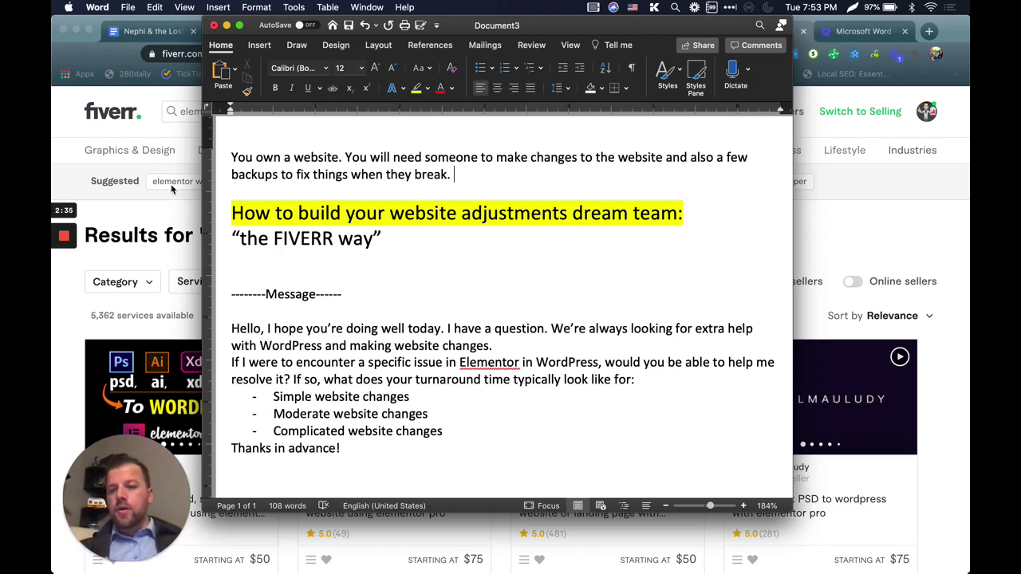
- Select the message text below the Message divider, from 'Hello,' through 'Thanks in advance!'
click(329, 263)
drag(235, 294, 378, 311)
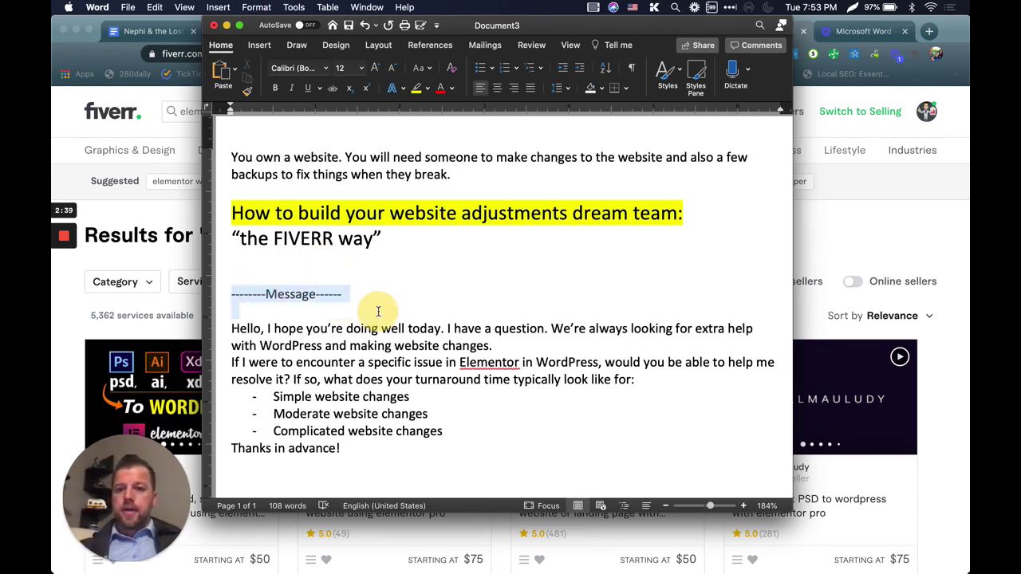
click(285, 314)
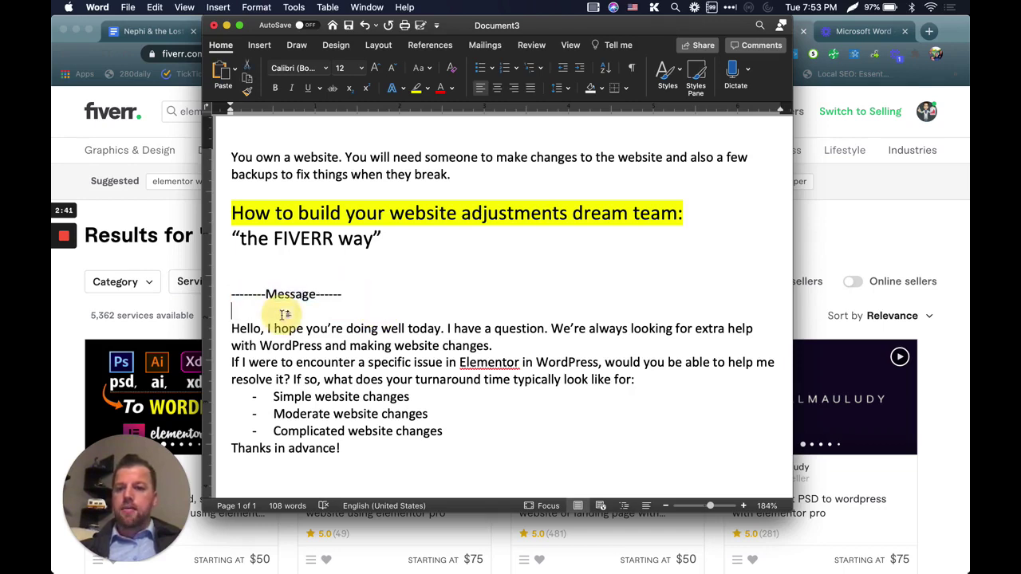
mouse_move(230, 328)
mouse_down()
mouse_move(300, 376)
mouse_move(274, 449)
mouse_move(348, 457)
mouse_up()
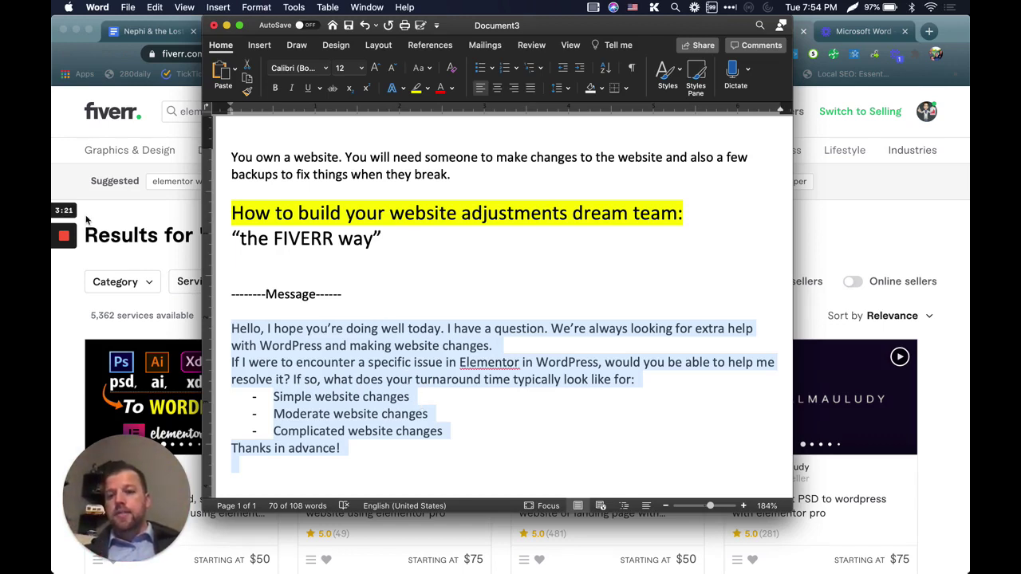
- Rerun the 'elementor wordpress' search and scroll through the 5,362 results
click(175, 114)
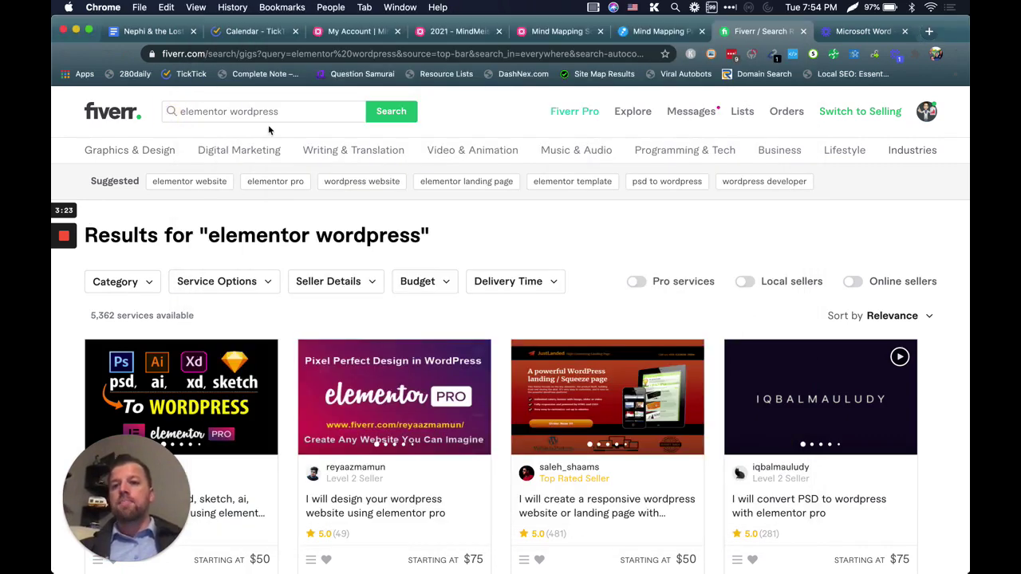
drag(182, 111, 288, 112)
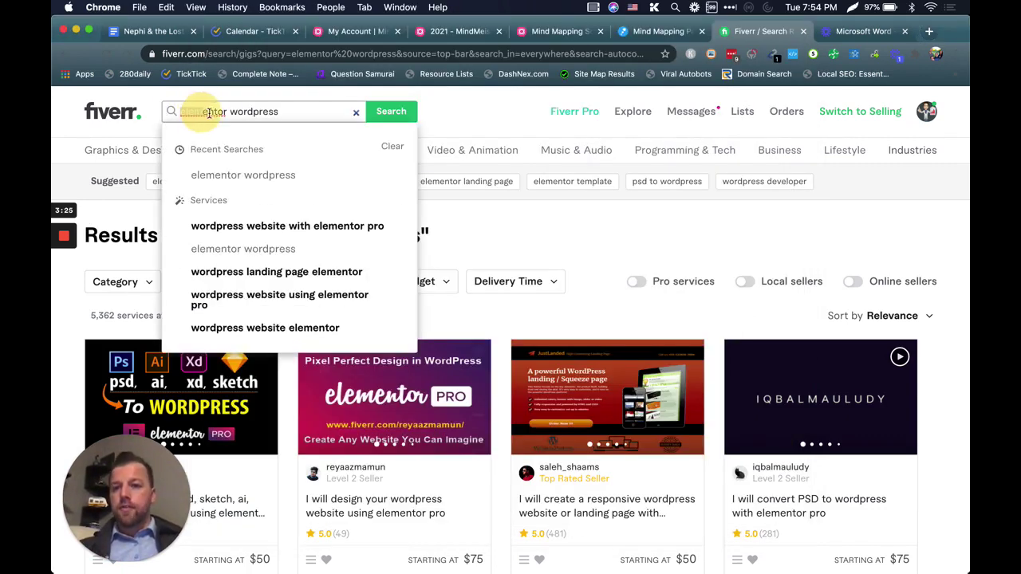
click(289, 113)
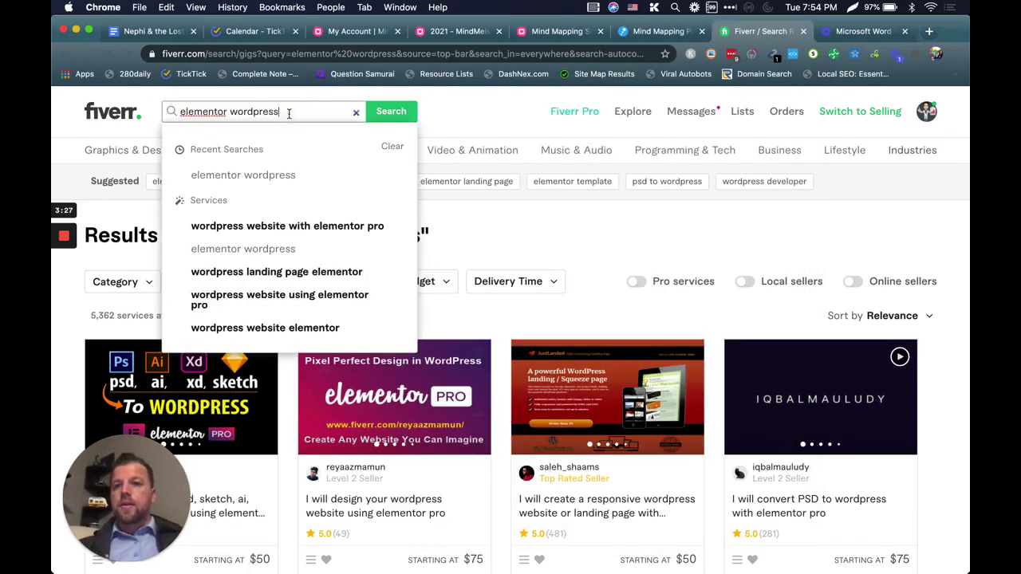
click(390, 111)
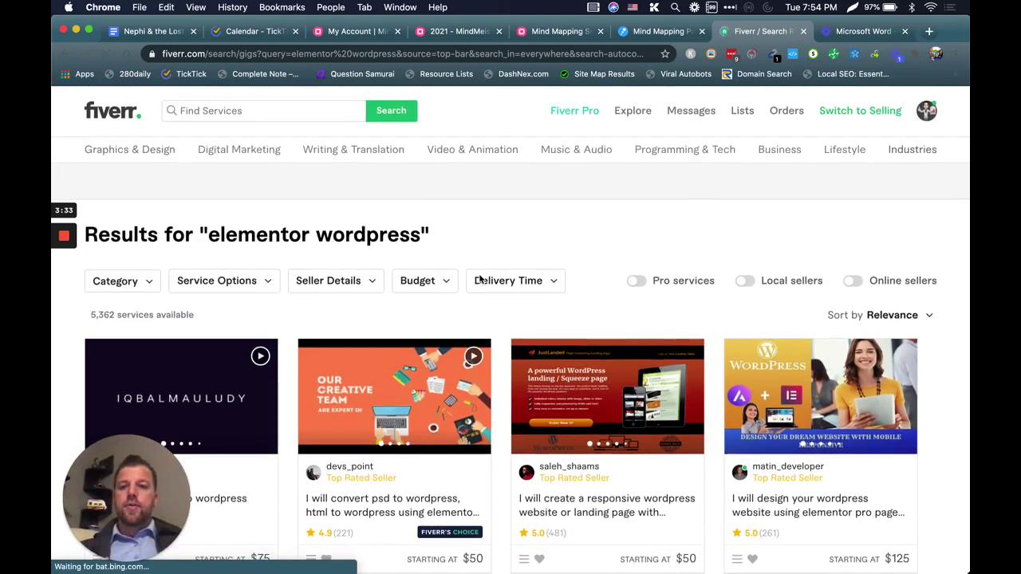
scroll(400, 193, down, 5)
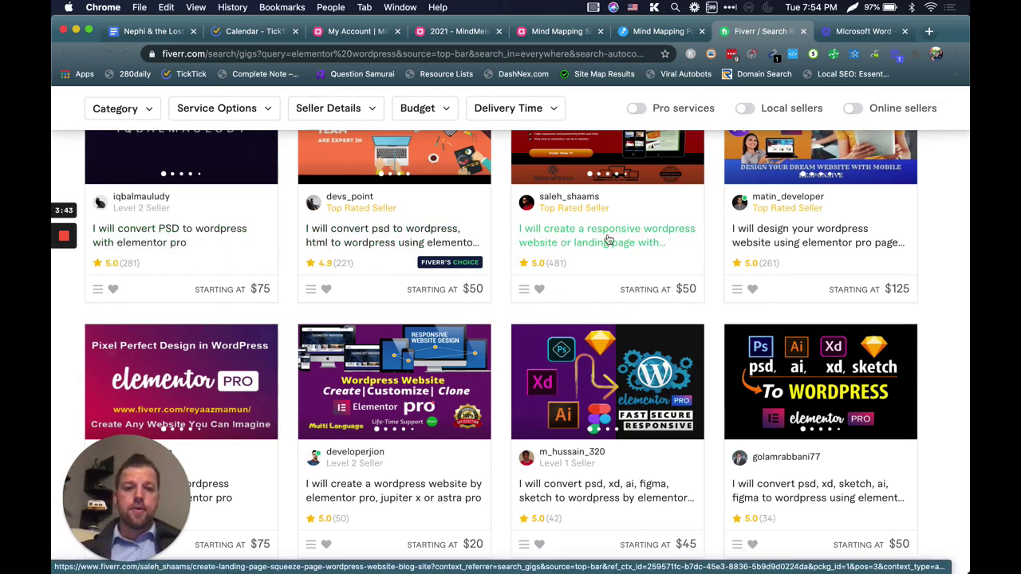
scroll(611, 239, up, 3)
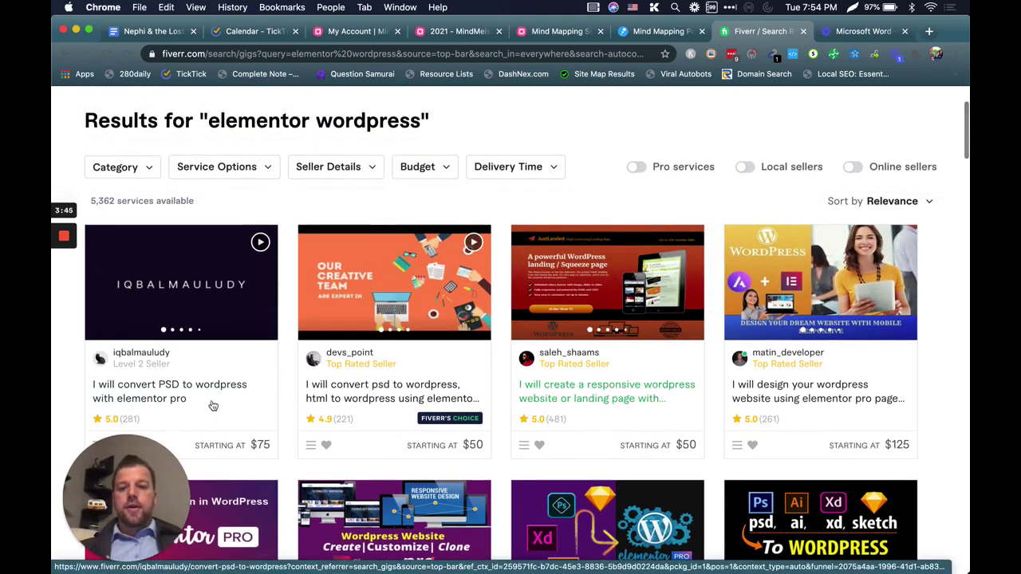
scroll(213, 406, down, 3)
scroll(213, 406, down, 2)
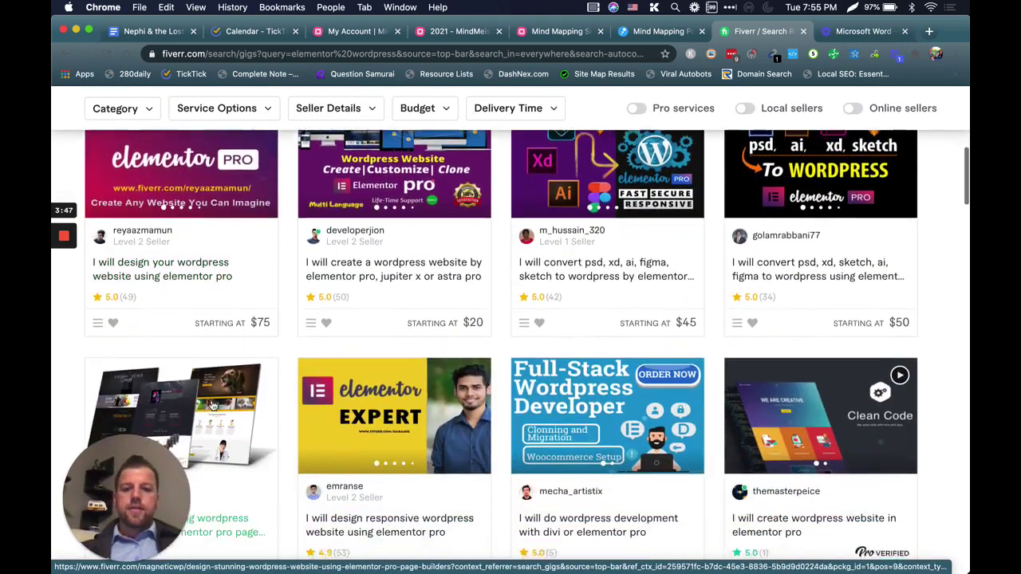
scroll(211, 402, up, 5)
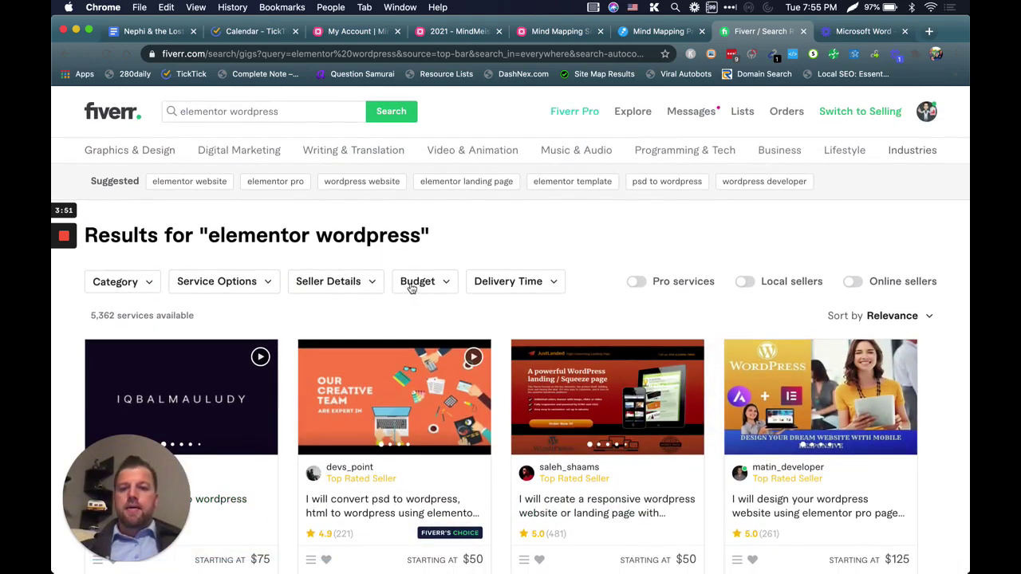
- Apply a $20 maximum budget filter to the results
click(412, 286)
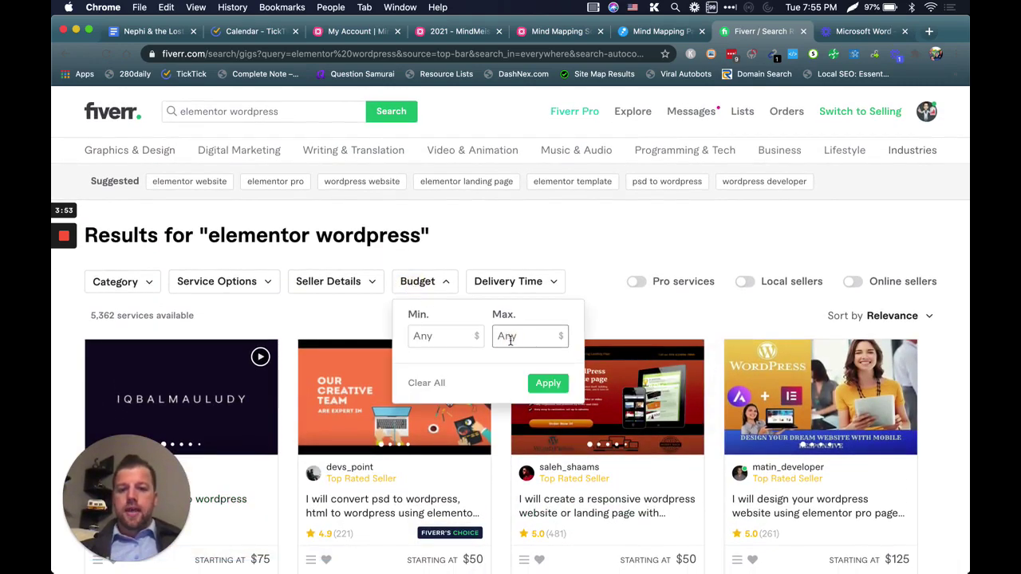
click(510, 339)
text(20)
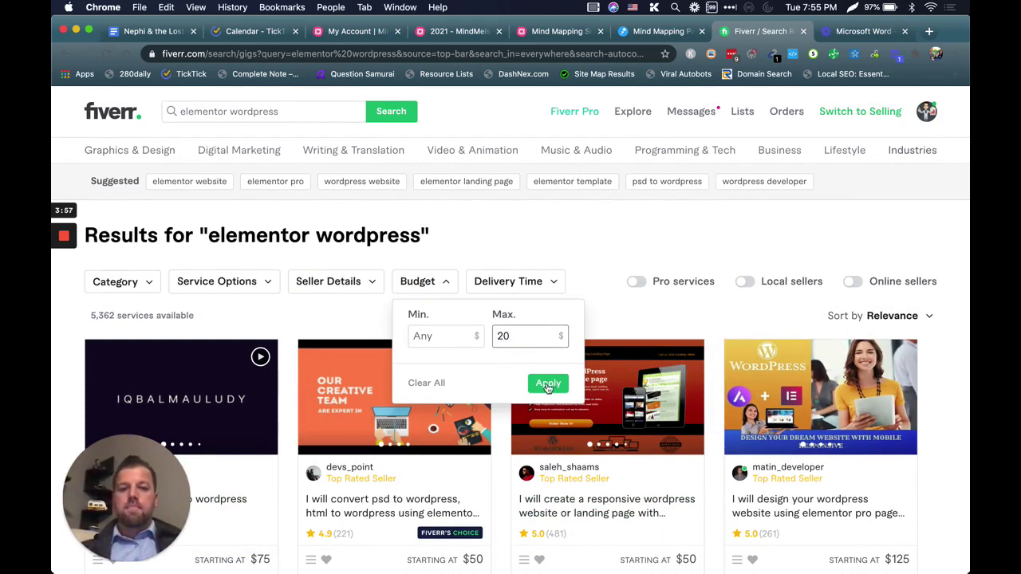
click(548, 384)
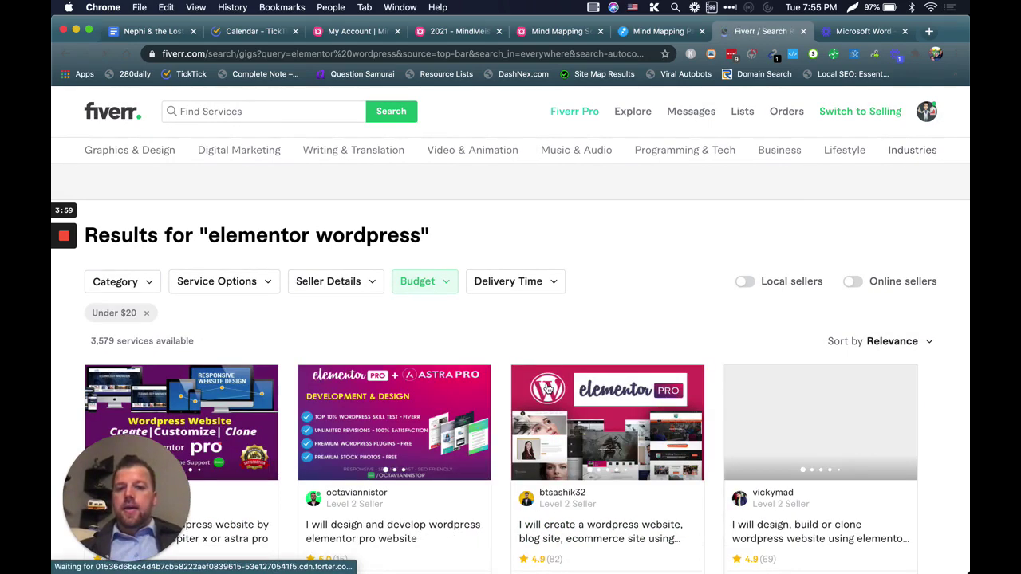
- Reopen the Sort by options, reloading the results after each error
click(897, 344)
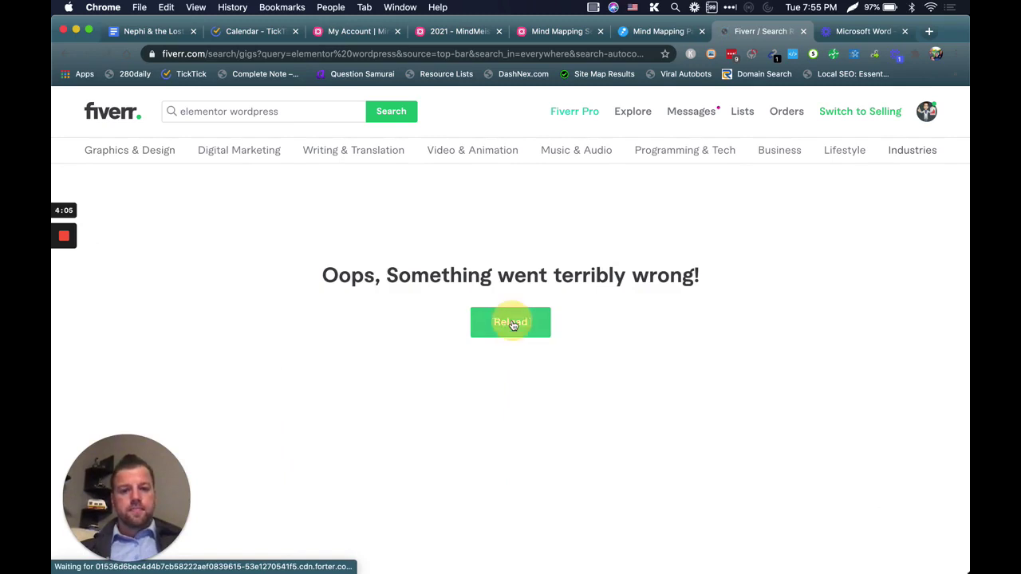
click(511, 325)
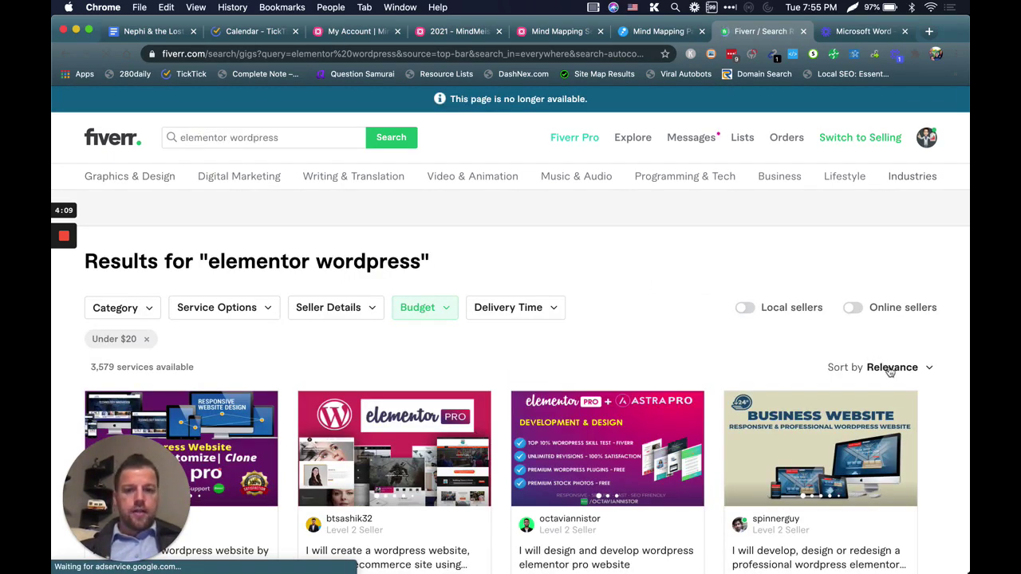
click(899, 371)
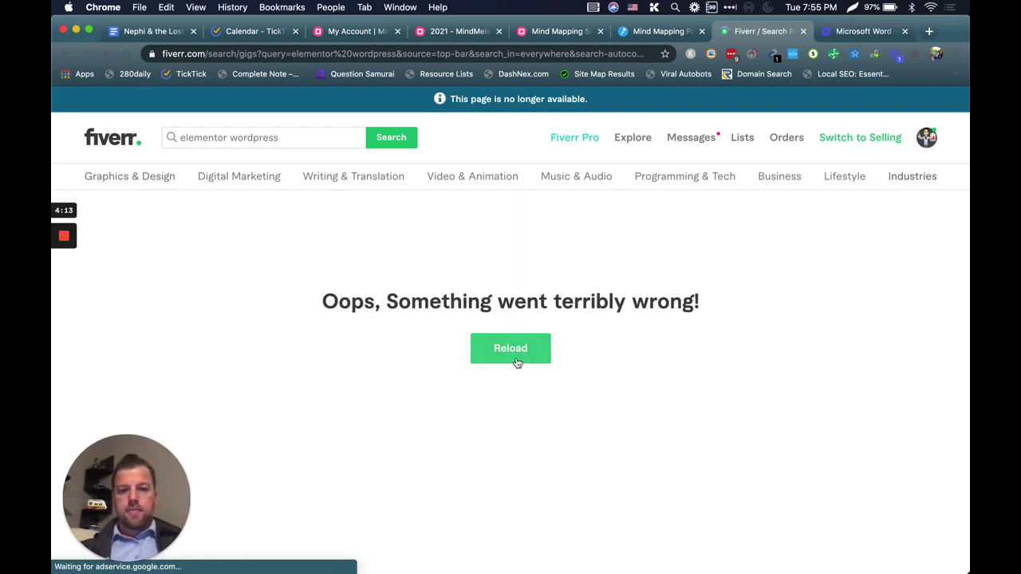
click(517, 359)
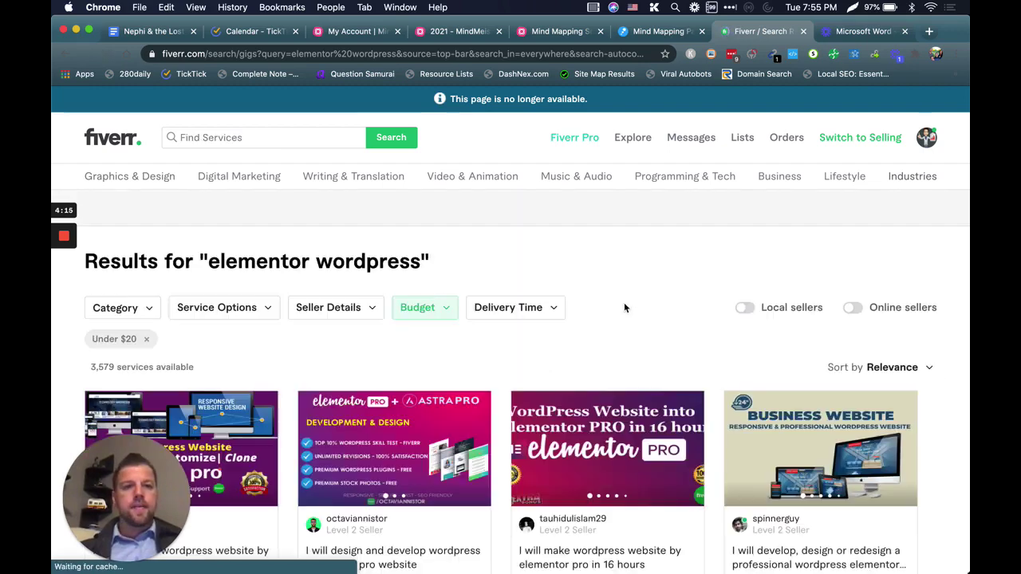
click(929, 371)
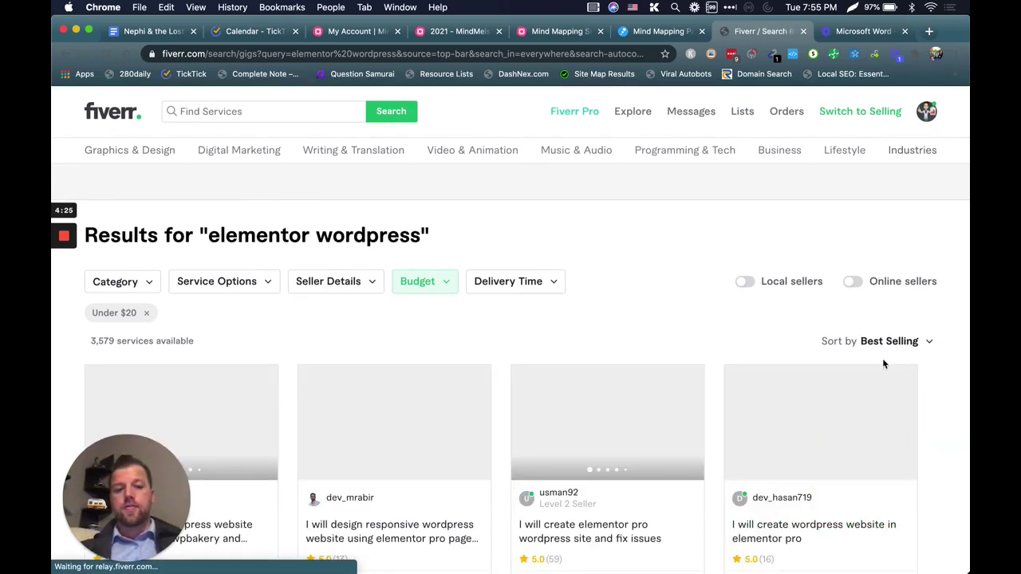
- Scroll through the best-selling under-$20 gigs, whose top row all start at $10
scroll(720, 326, down, 4)
scroll(720, 326, up, 1)
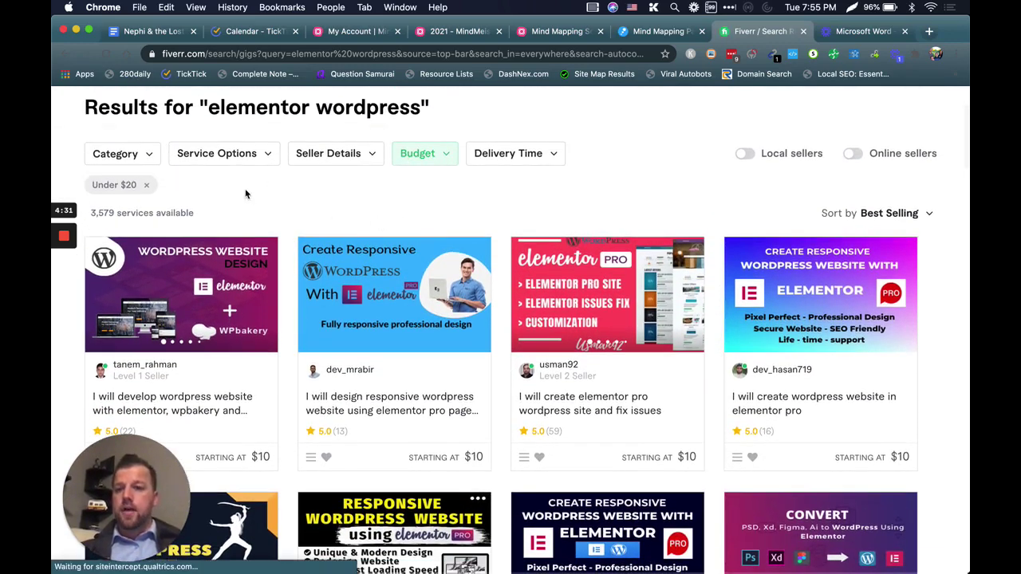
scroll(239, 213, down, 2)
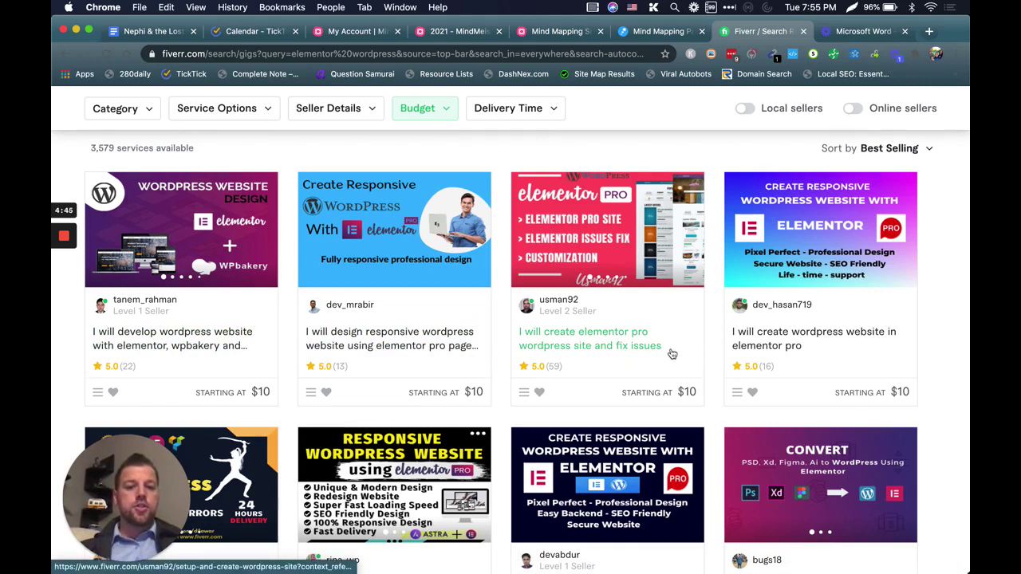
scroll(672, 353, down, 1)
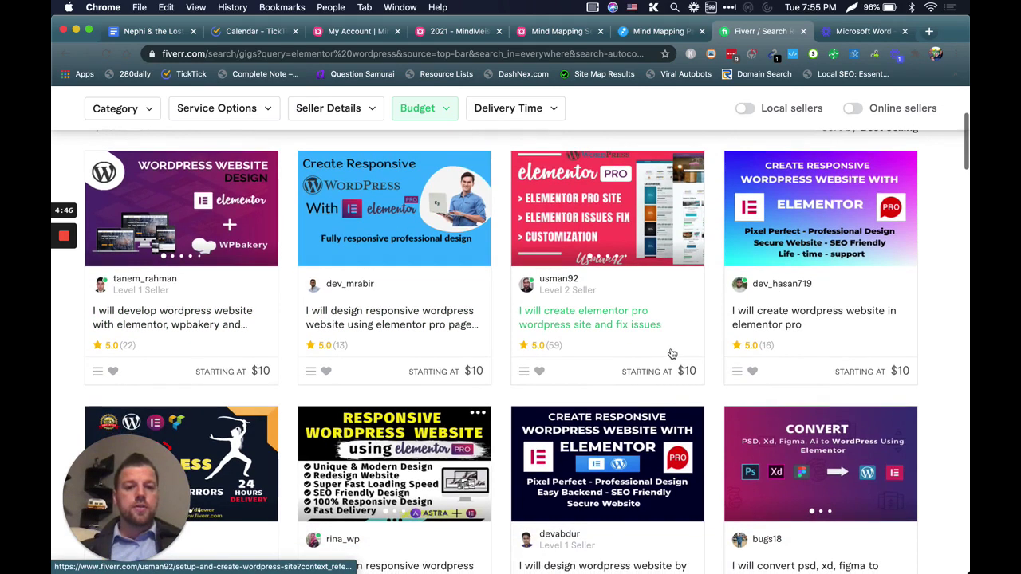
right_click(586, 321)
click(598, 328)
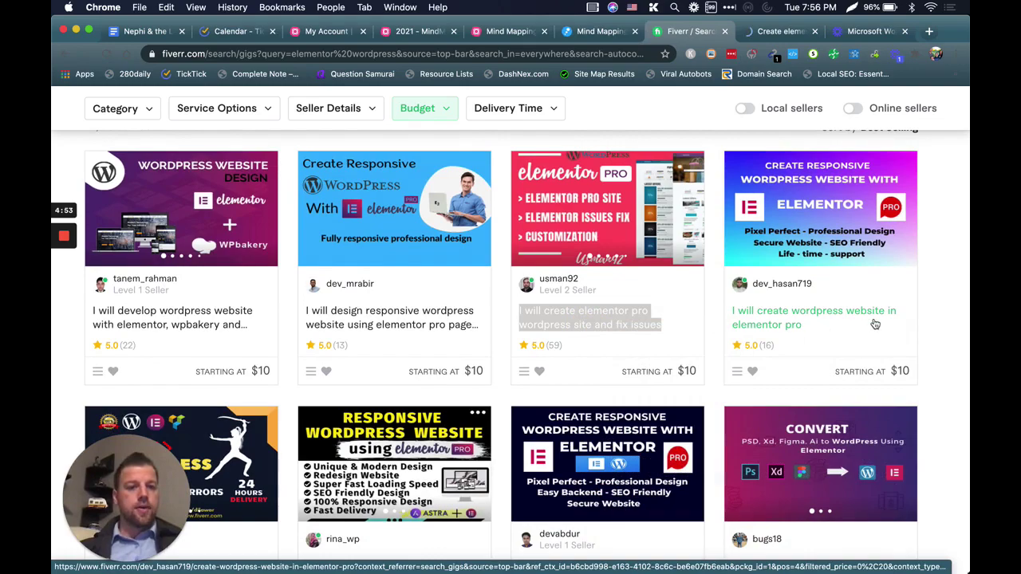
scroll(822, 295, down, 4)
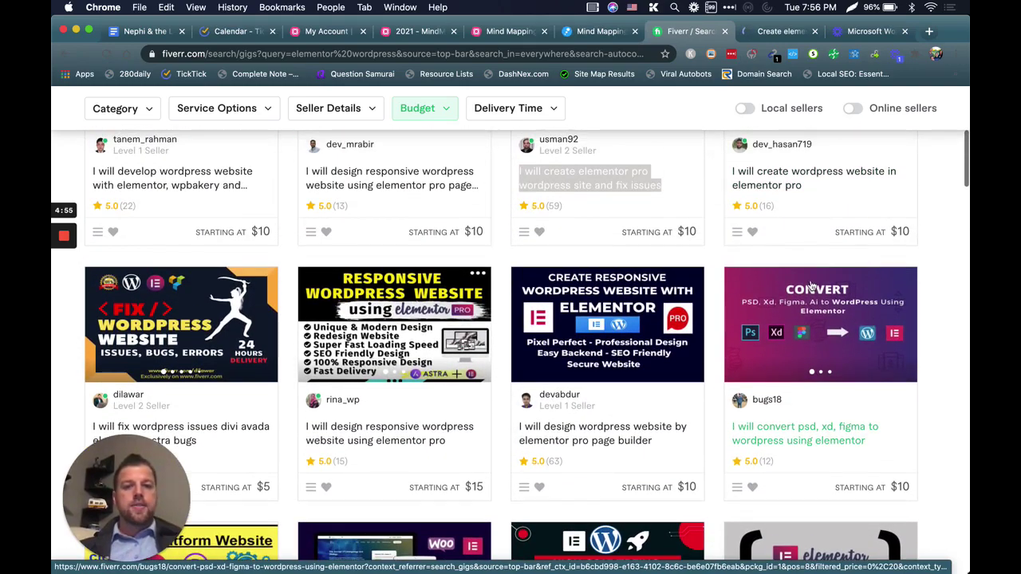
scroll(606, 279, down, 4)
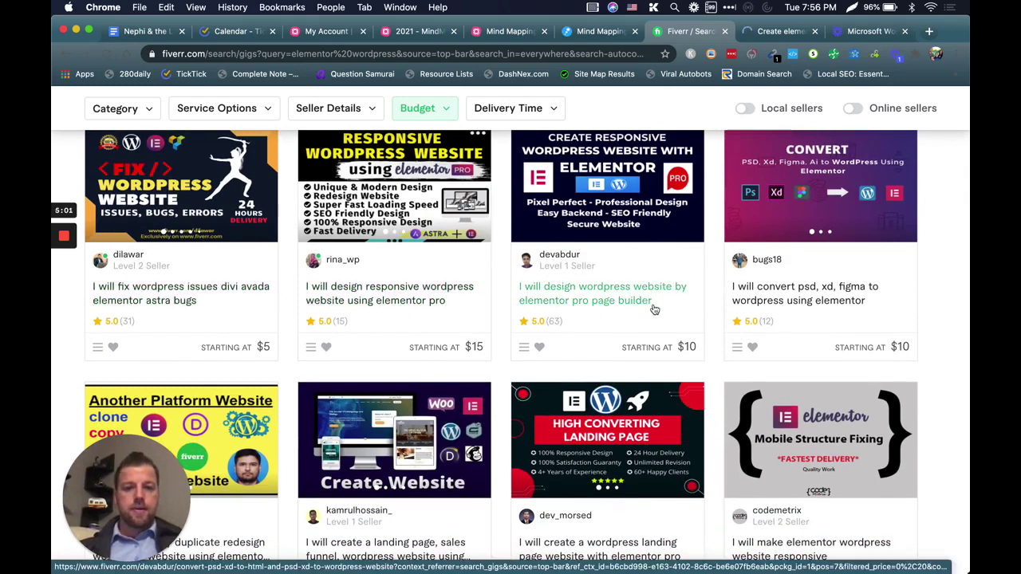
right_click(616, 292)
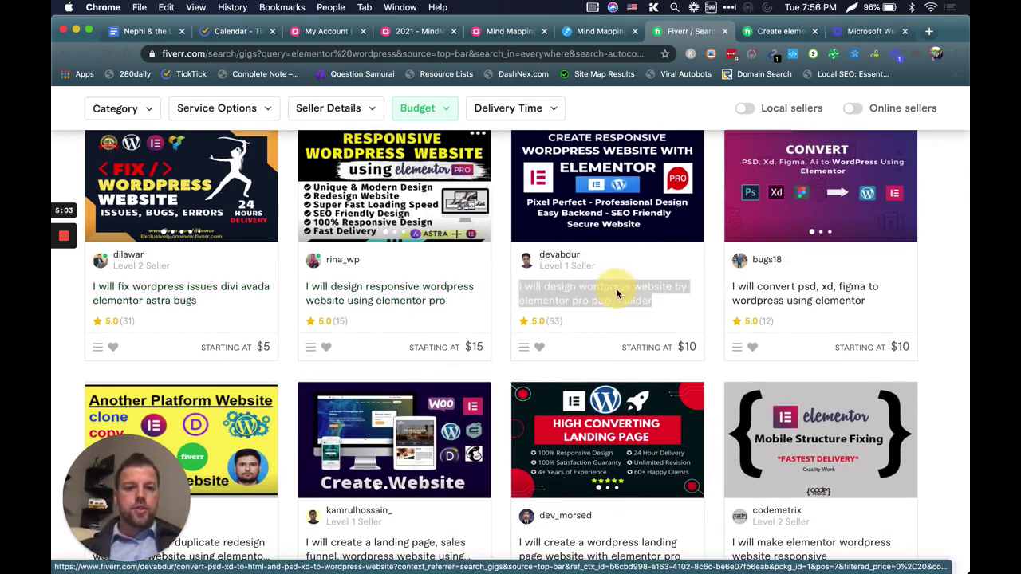
key(Escape)
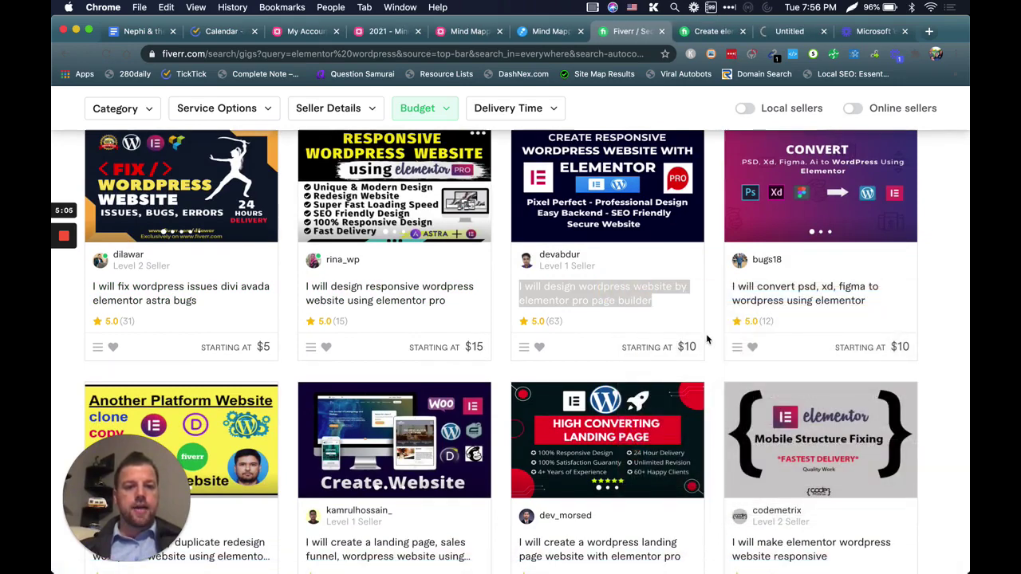
- Scroll further and open the kazmibrothers1 gig in a new tab
scroll(803, 319, down, 5)
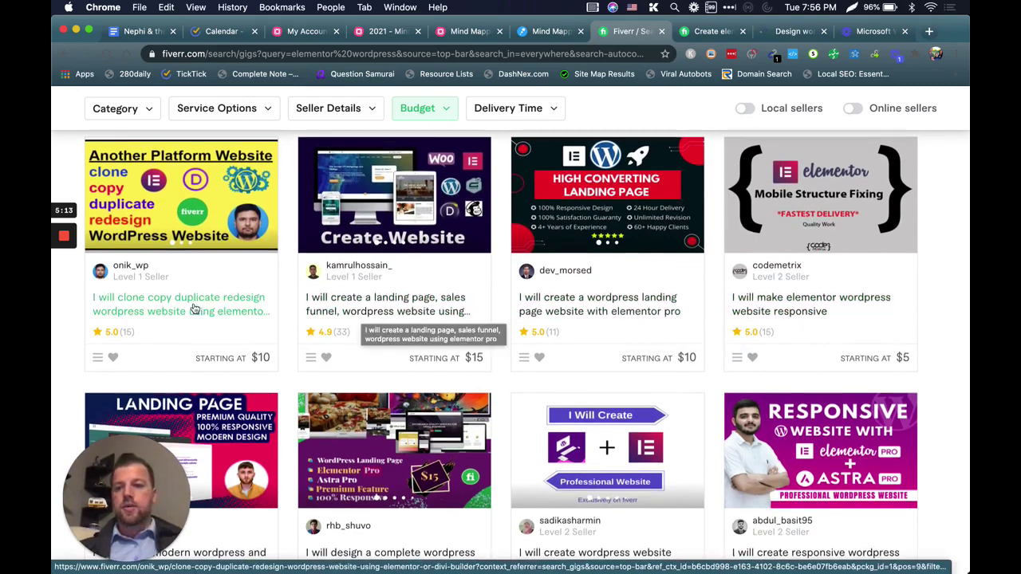
scroll(201, 307, down, 1)
scroll(198, 307, down, 1)
scroll(195, 306, down, 1)
scroll(193, 307, down, 1)
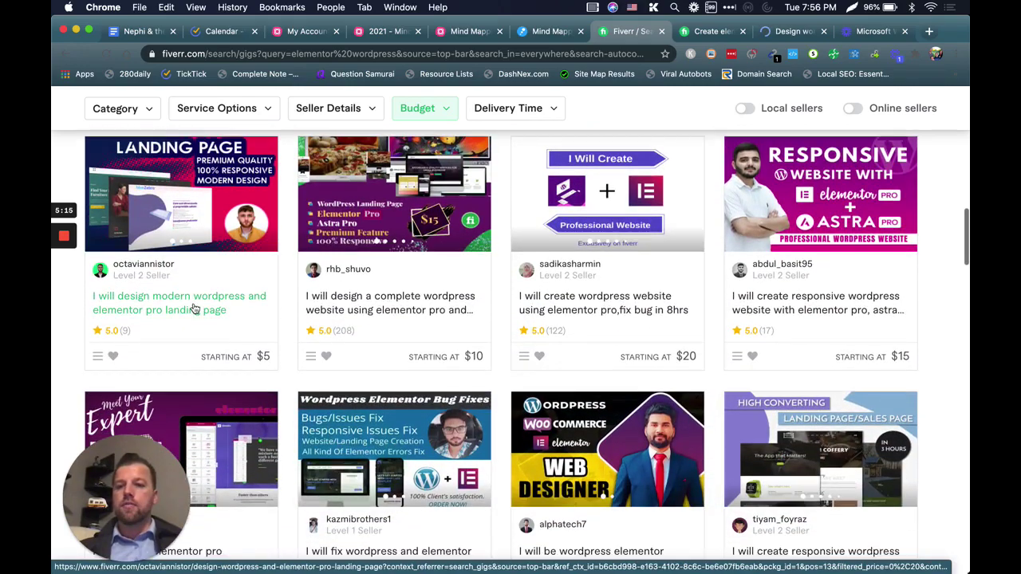
scroll(193, 307, down, 2)
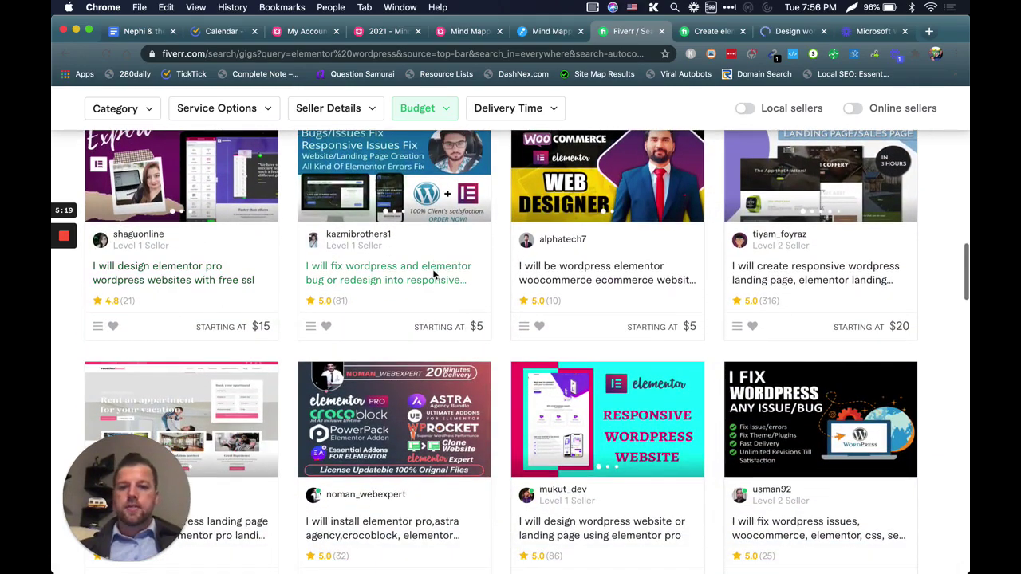
right_click(434, 275)
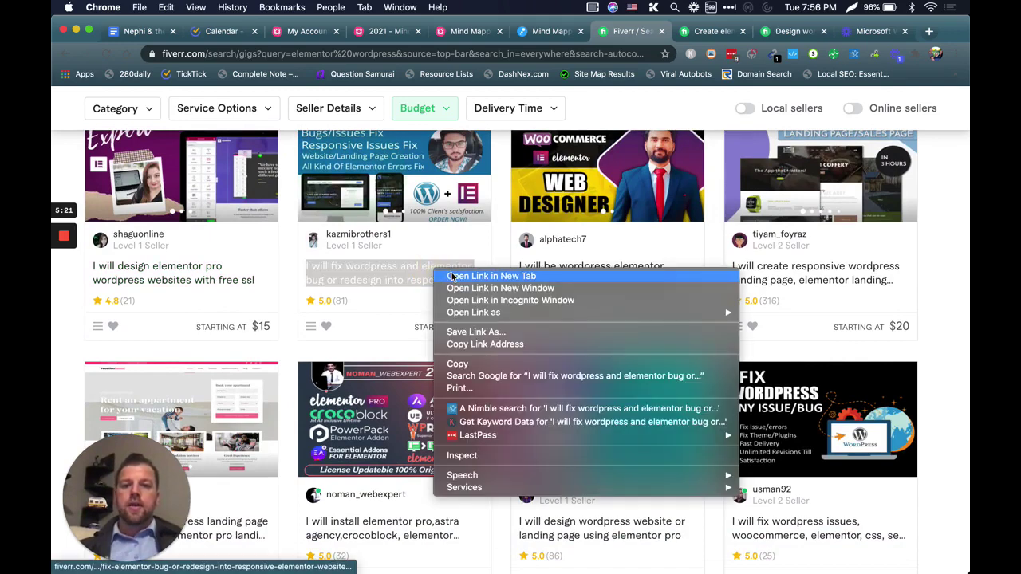
click(452, 276)
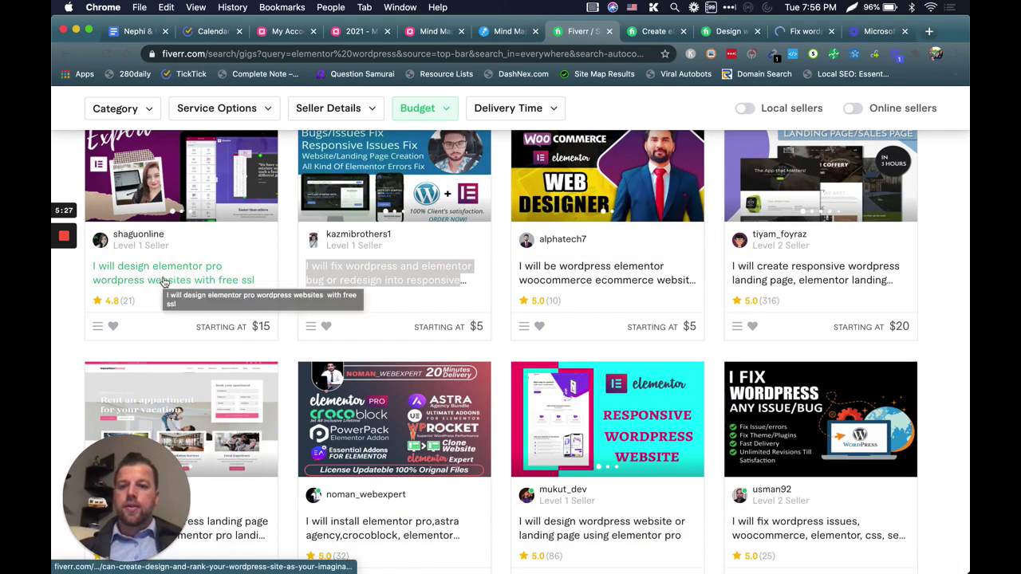
- Open usman92's fix-wordpress gig in a new tab
scroll(661, 288, down, 2)
scroll(661, 288, down, 2)
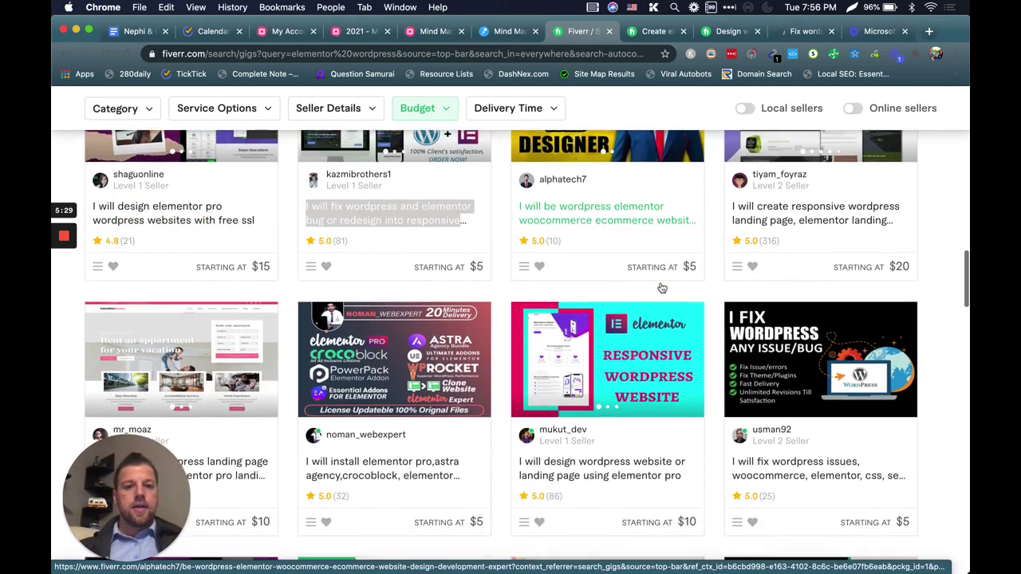
scroll(661, 288, down, 3)
scroll(661, 288, down, 3)
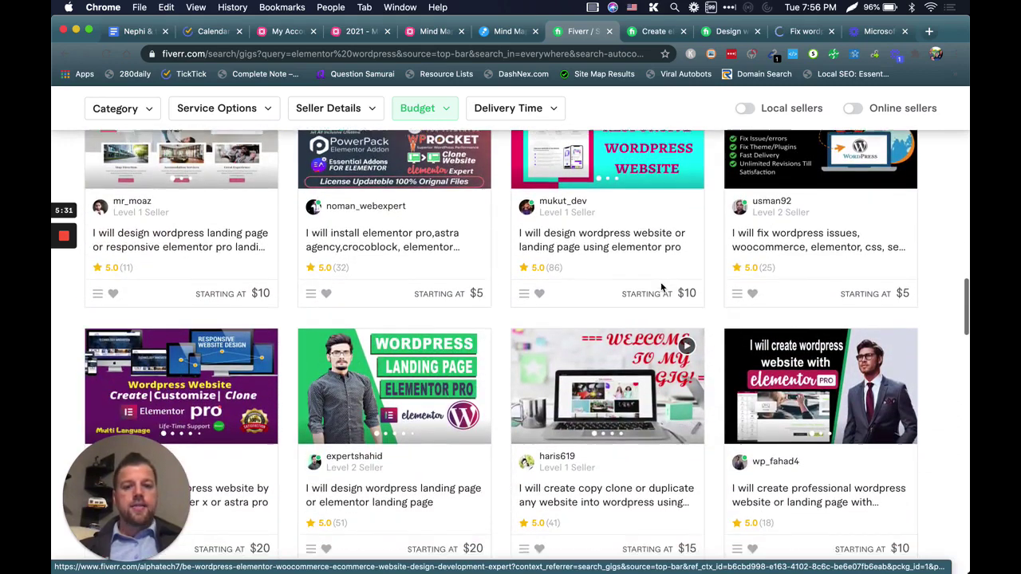
scroll(661, 287, down, 1)
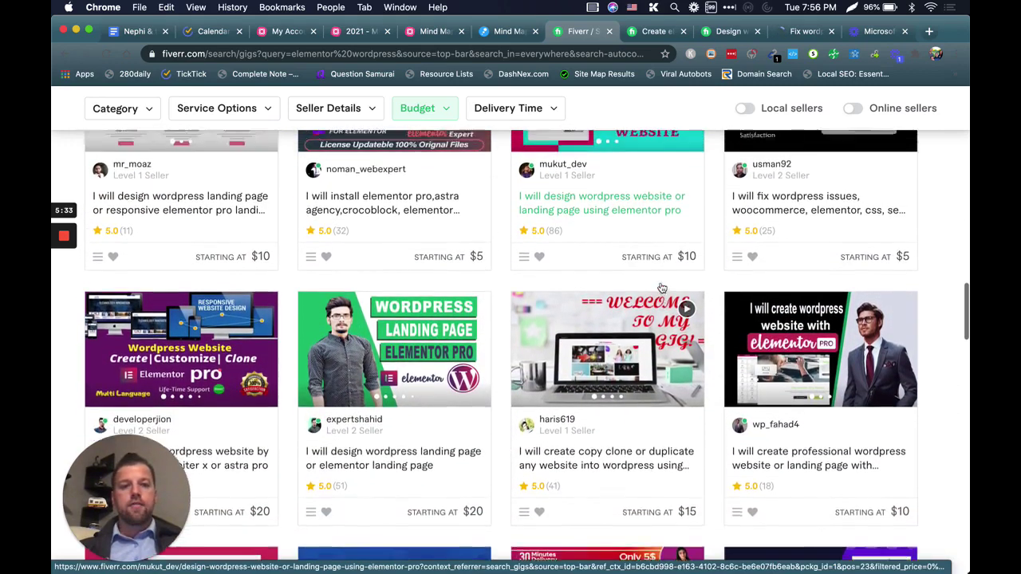
scroll(661, 288, up, 3)
right_click(787, 299)
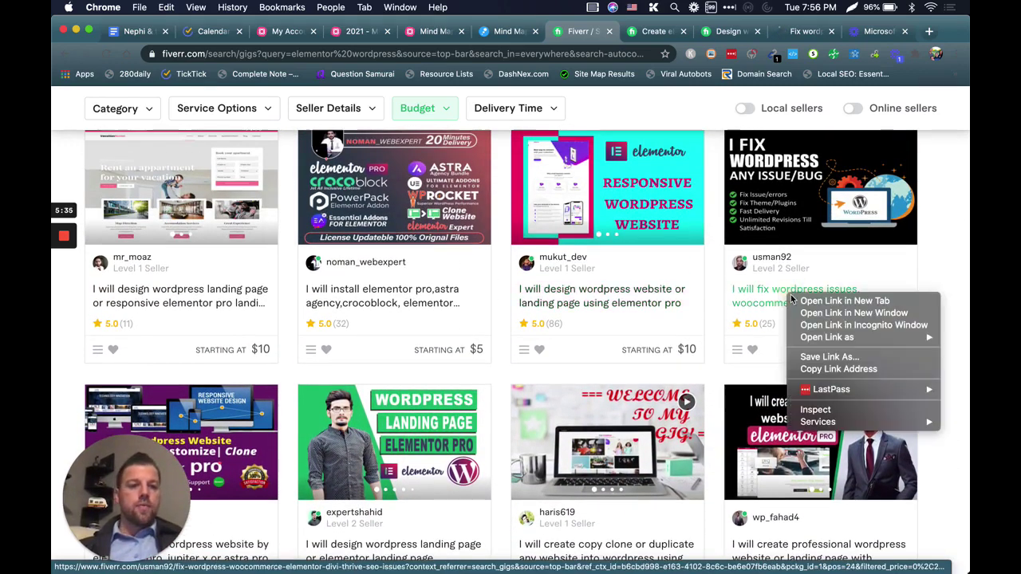
click(815, 304)
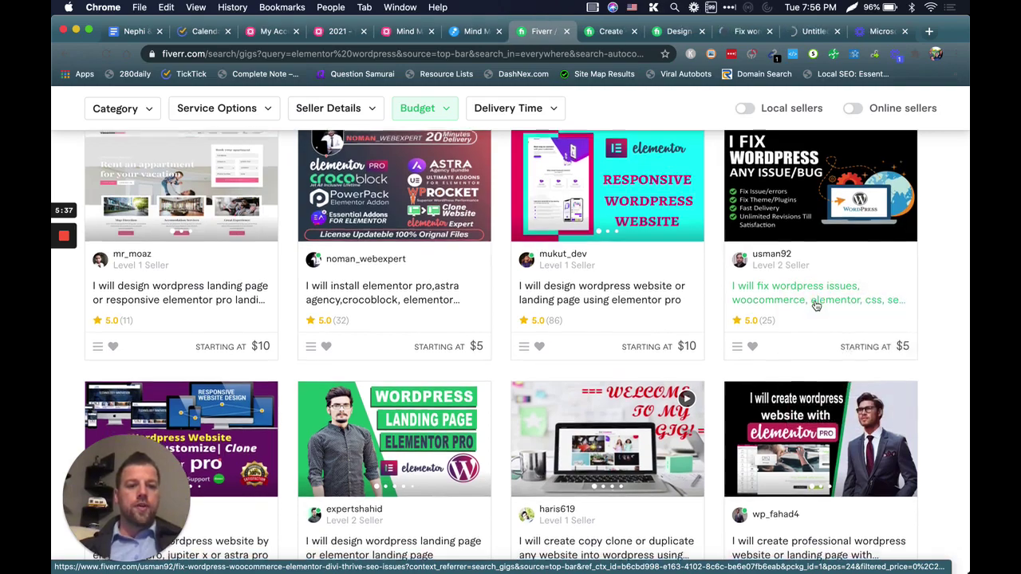
- Scroll down to the 'fix wordpress issues elementor avada divi bugs' gig and bring up its link menu
scroll(815, 305, down, 5)
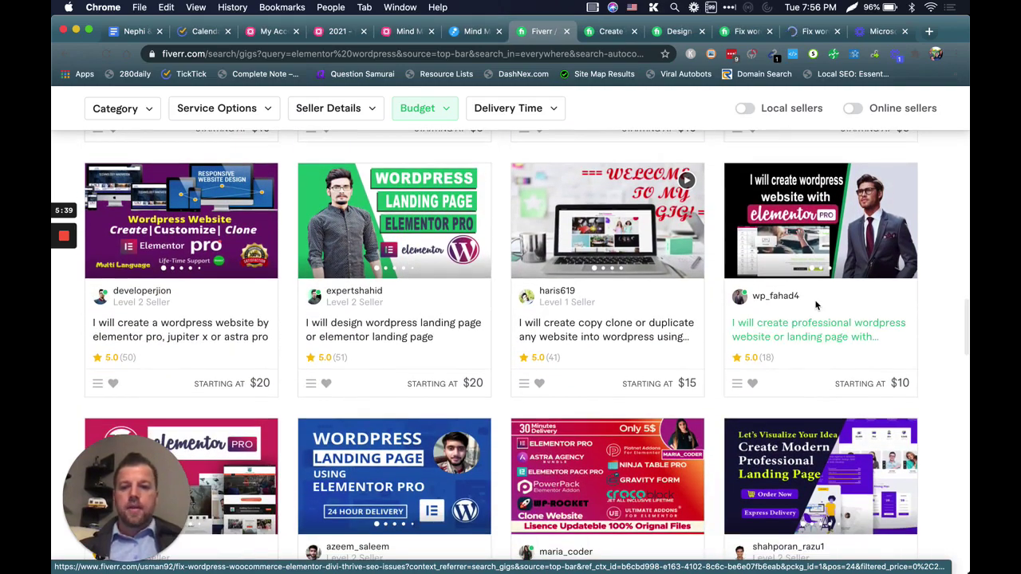
scroll(815, 305, down, 5)
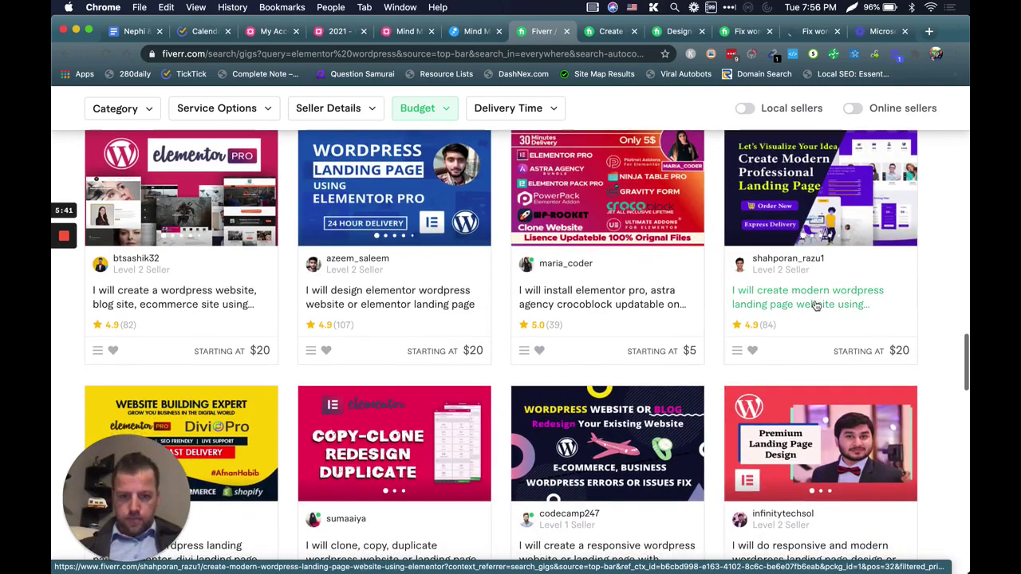
scroll(815, 305, down, 5)
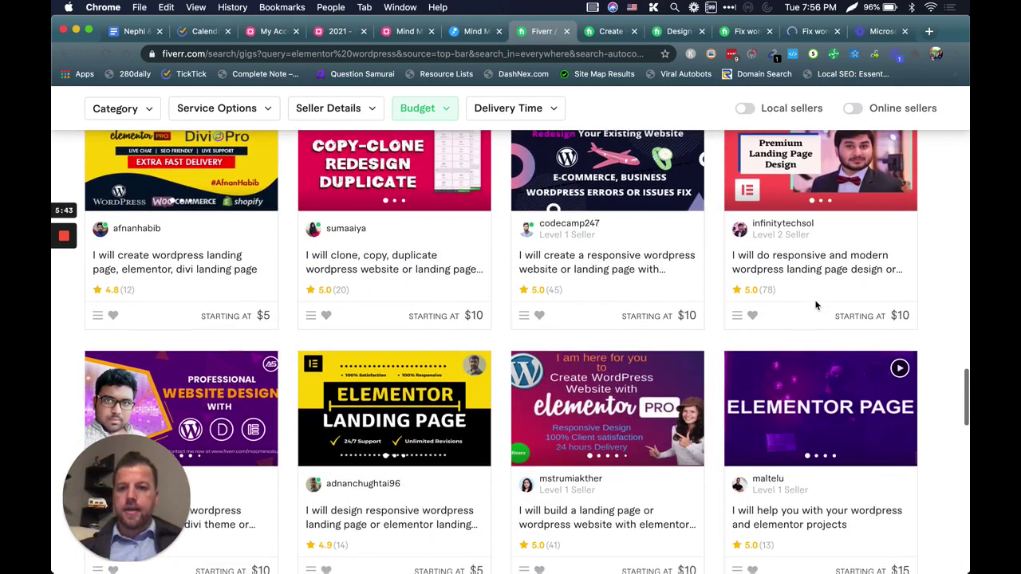
scroll(815, 305, down, 3)
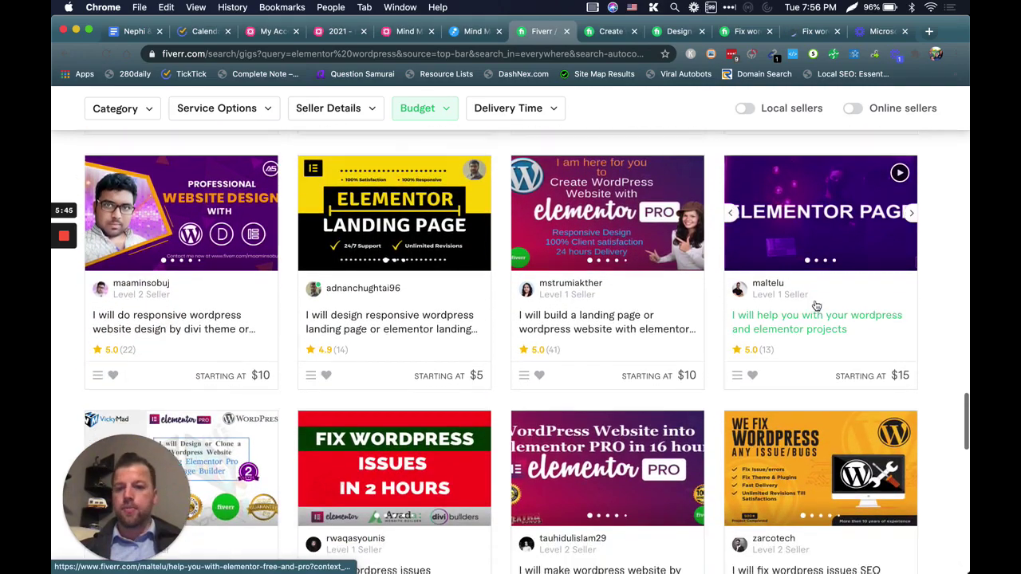
scroll(815, 305, down, 2)
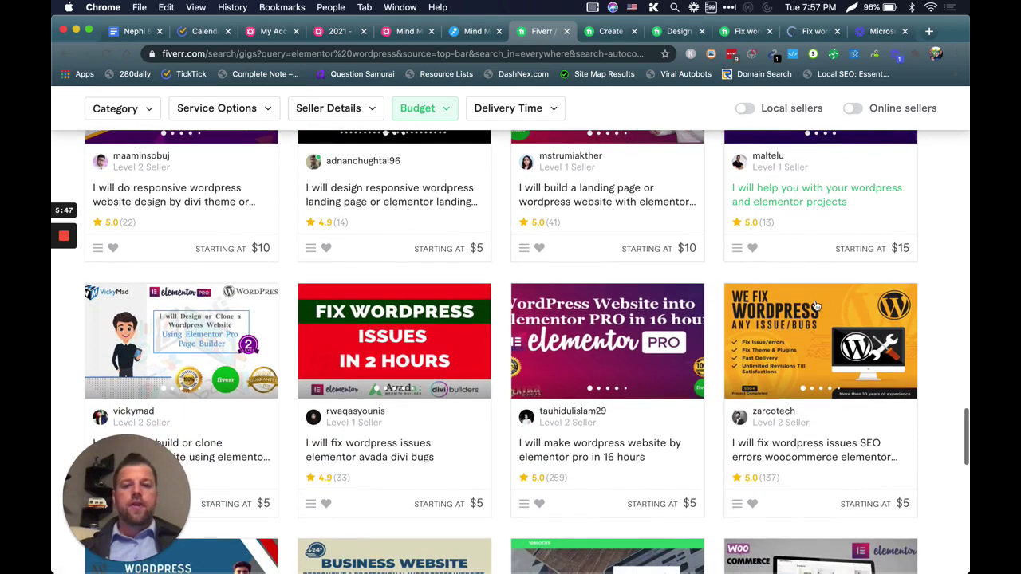
scroll(815, 305, down, 1)
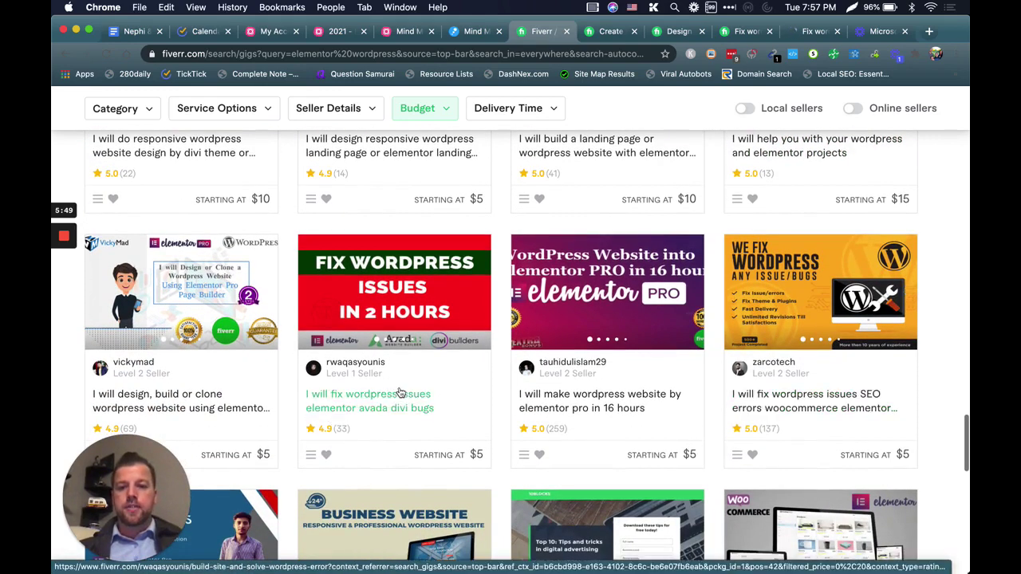
right_click(389, 399)
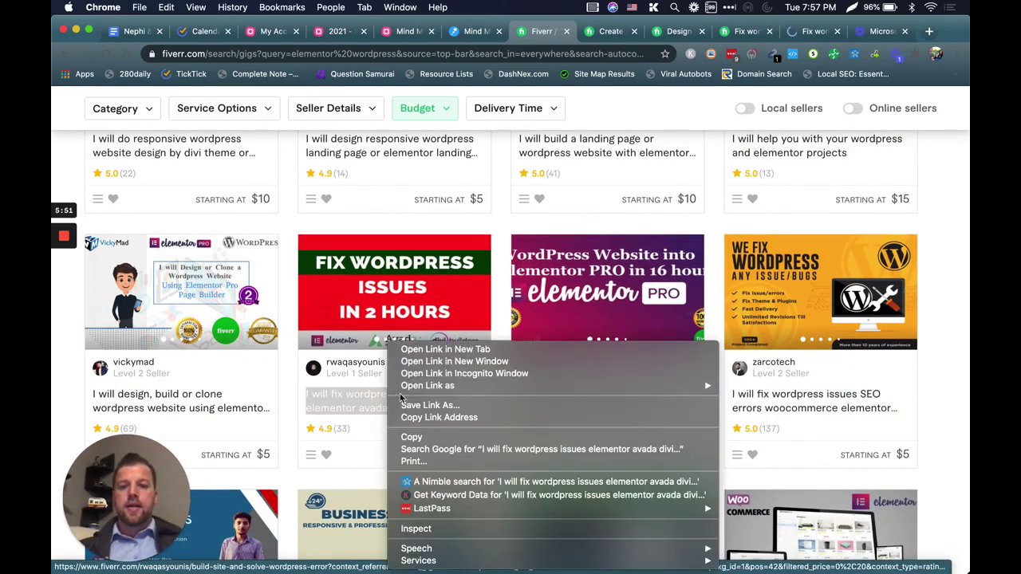
- Open the avada divi bugs gig in a new tab and return to the Fiverr gig page
click(423, 353)
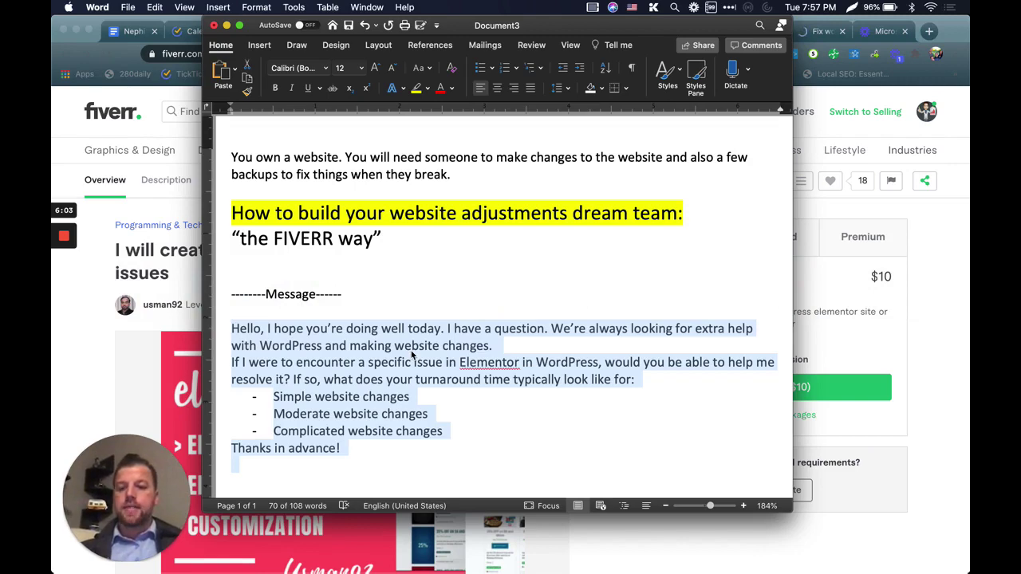
key(super+Tab)
- Scroll down to the gig's Reviews and load more with + See More
scroll(486, 261, down, 3)
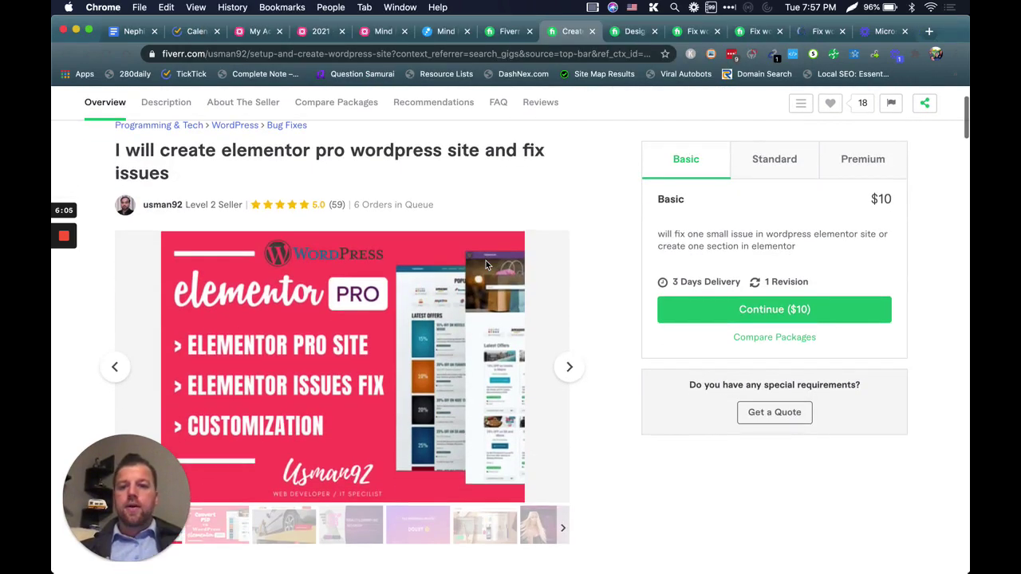
scroll(486, 261, down, 2)
scroll(485, 260, up, 2)
scroll(486, 260, up, 1)
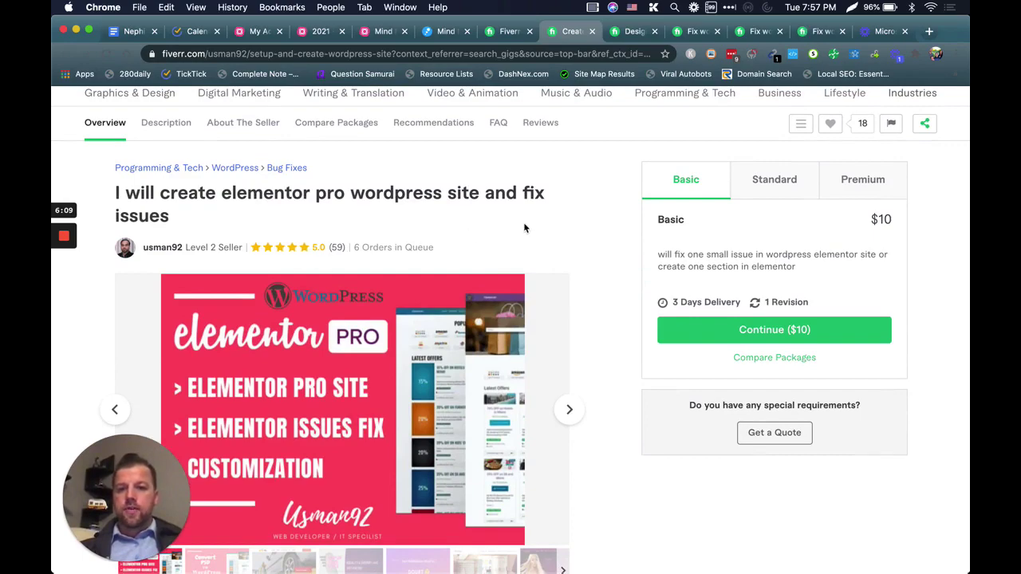
scroll(524, 228, down, 15)
scroll(524, 228, down, 4)
scroll(524, 228, up, 5)
scroll(524, 228, up, 5)
scroll(524, 228, down, 1)
scroll(524, 228, down, 10)
scroll(524, 228, down, 3)
scroll(524, 229, up, 2)
scroll(524, 229, down, 1)
scroll(524, 228, down, 10)
scroll(524, 228, down, 3)
scroll(524, 228, down, 5)
scroll(524, 228, down, 1)
scroll(524, 228, down, 4)
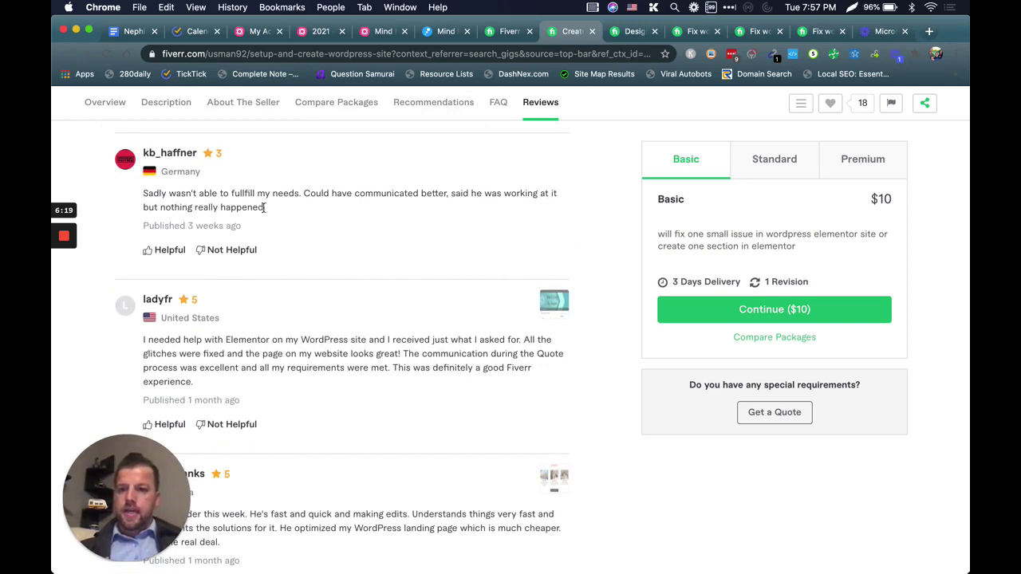
scroll(330, 207, down, 1)
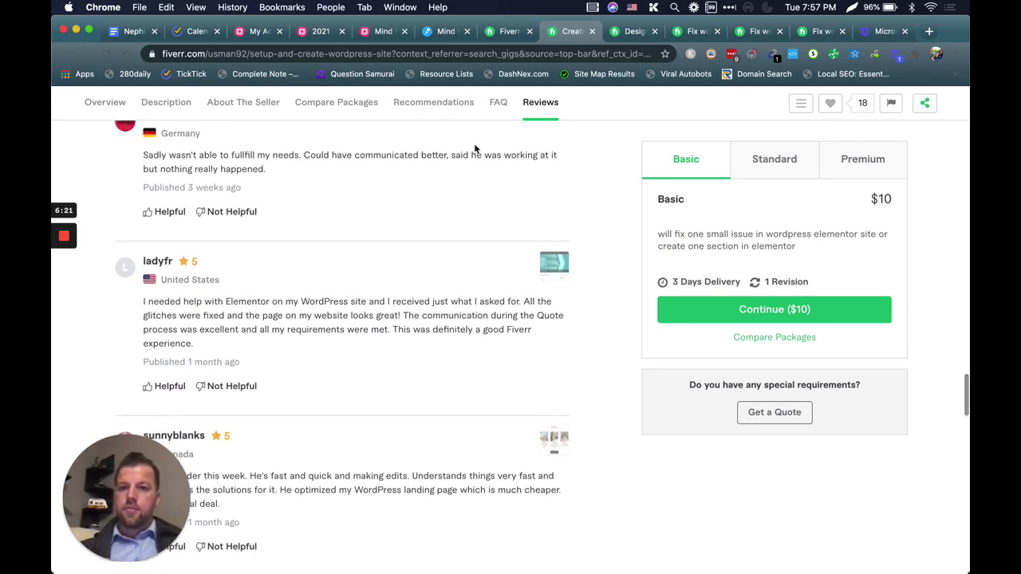
scroll(473, 167, down, 2)
scroll(473, 167, down, 2)
scroll(473, 167, down, 2)
scroll(473, 167, down, 3)
scroll(473, 164, down, 2)
scroll(473, 164, down, 4)
scroll(473, 165, down, 1)
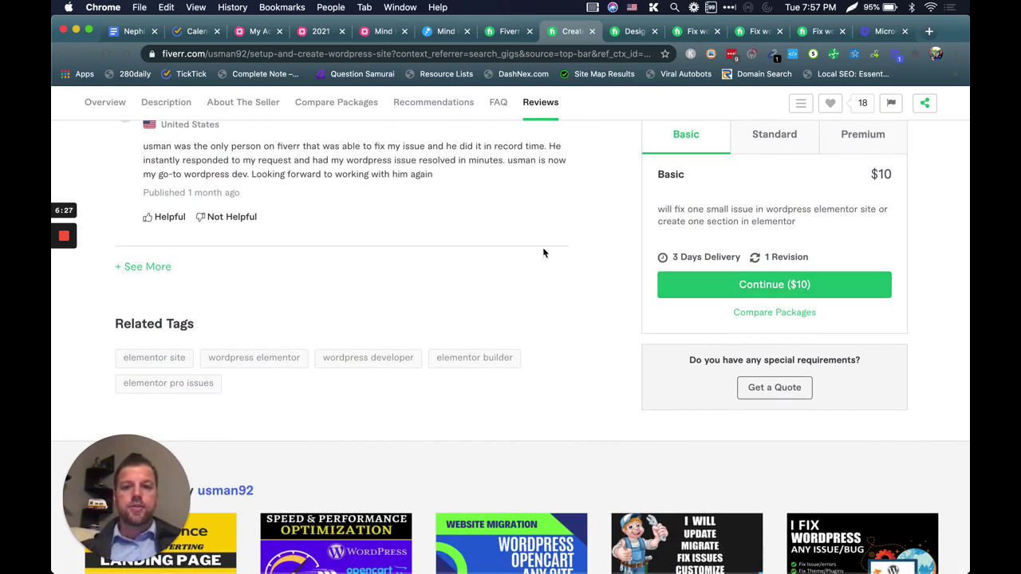
scroll(469, 275, up, 3)
scroll(419, 288, down, 1)
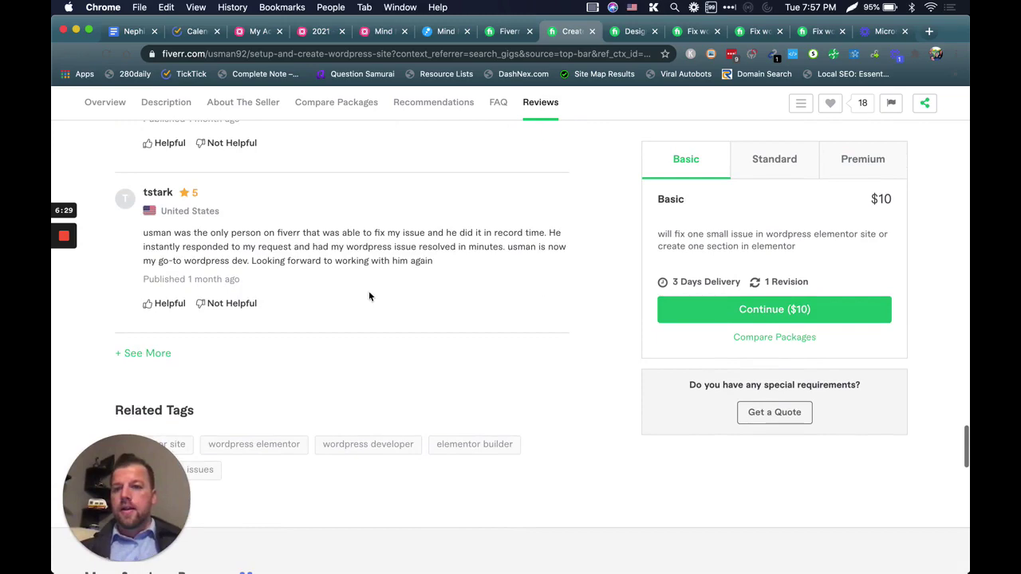
click(140, 354)
- Read the extra reviews, then scroll back up to the Level Two seller's 5.0 profile
scroll(420, 315, down, 2)
scroll(419, 314, down, 4)
scroll(420, 316, down, 1)
scroll(419, 316, down, 4)
scroll(419, 316, down, 1)
scroll(418, 316, up, 1)
scroll(314, 265, down, 2)
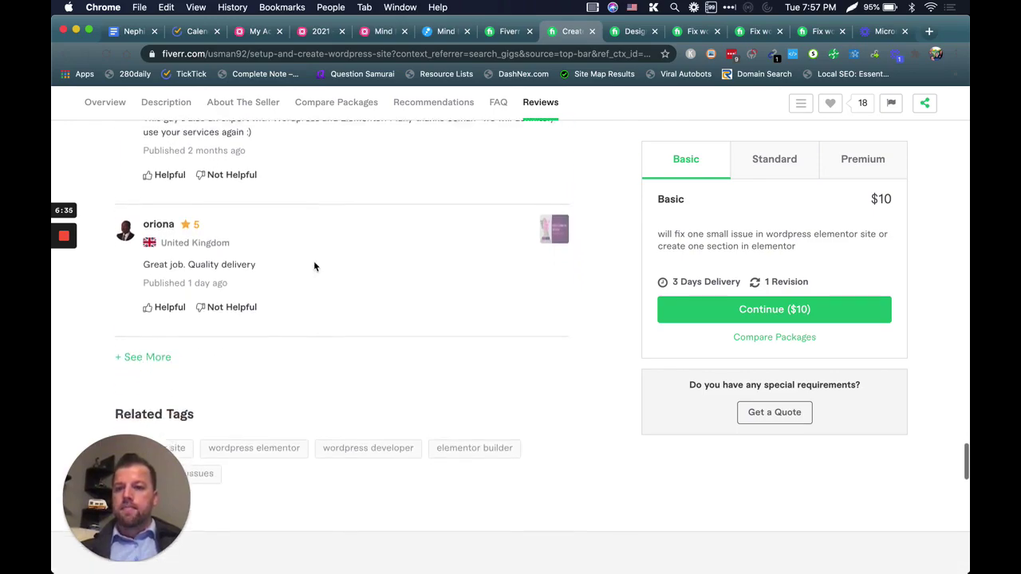
scroll(314, 265, up, 5)
scroll(314, 265, up, 10)
scroll(313, 267, up, 2)
scroll(314, 267, up, 3)
scroll(314, 267, up, 8)
scroll(314, 267, up, 1)
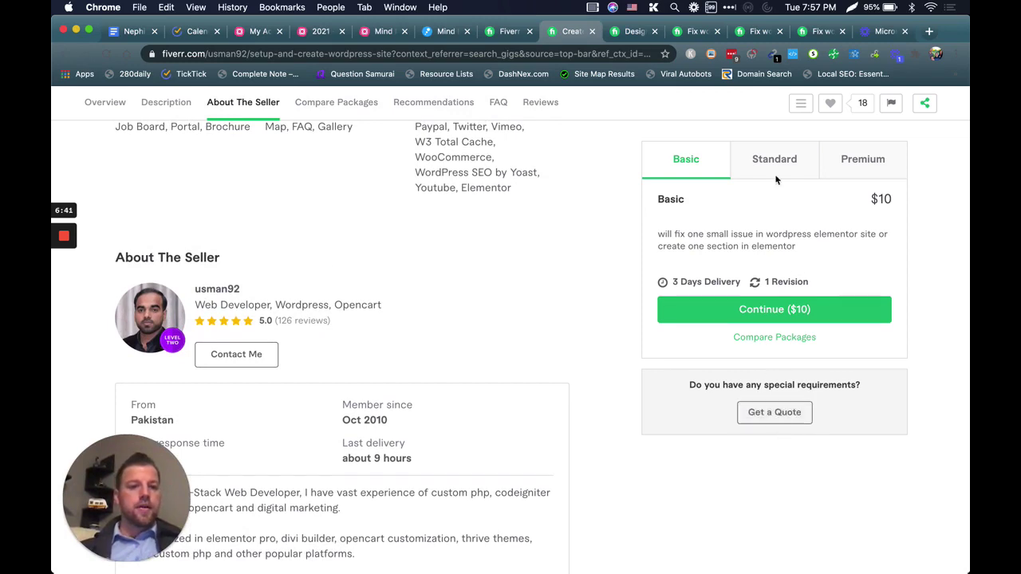
- Paste the outreach message into this gig's Contact Me box and send it
click(231, 357)
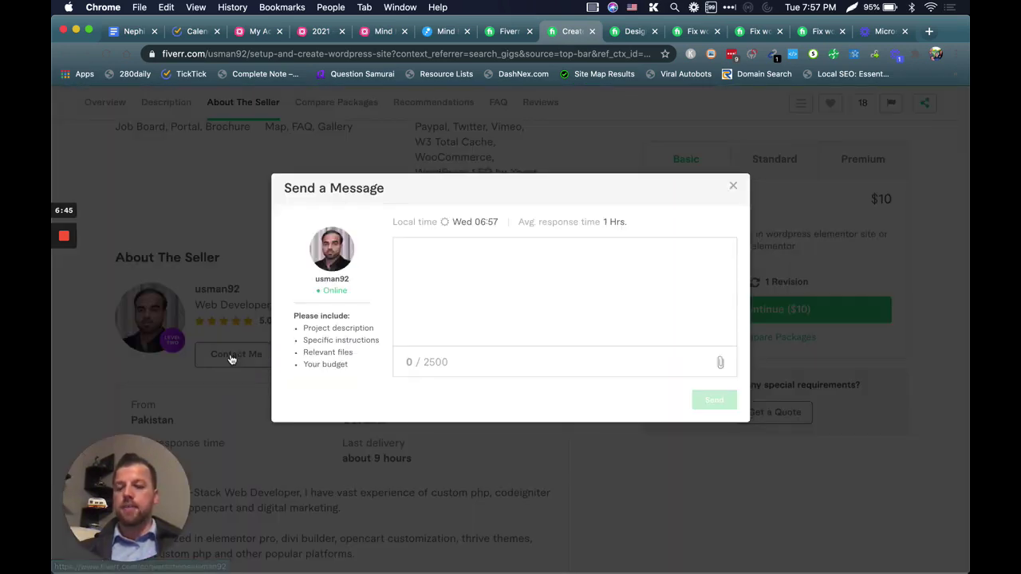
click(494, 275)
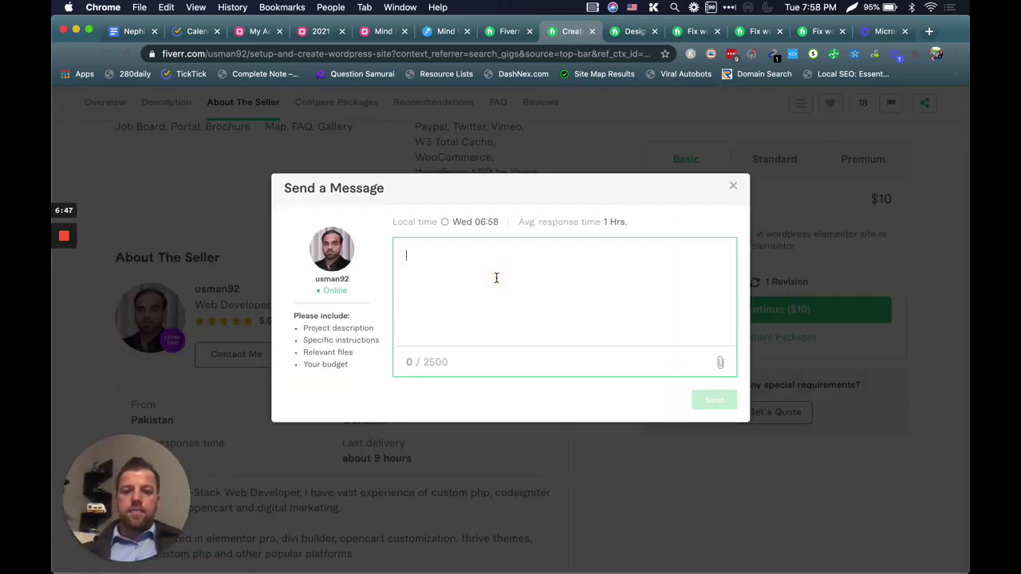
key(super+v)
click(729, 399)
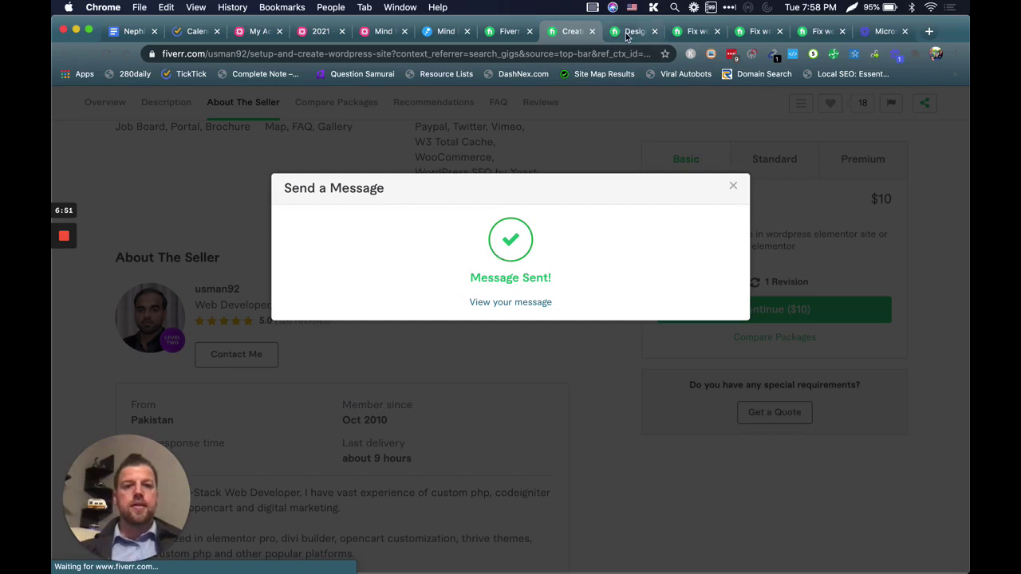
- Send the same outreach message to the Elementor Pro design gig's seller
click(634, 32)
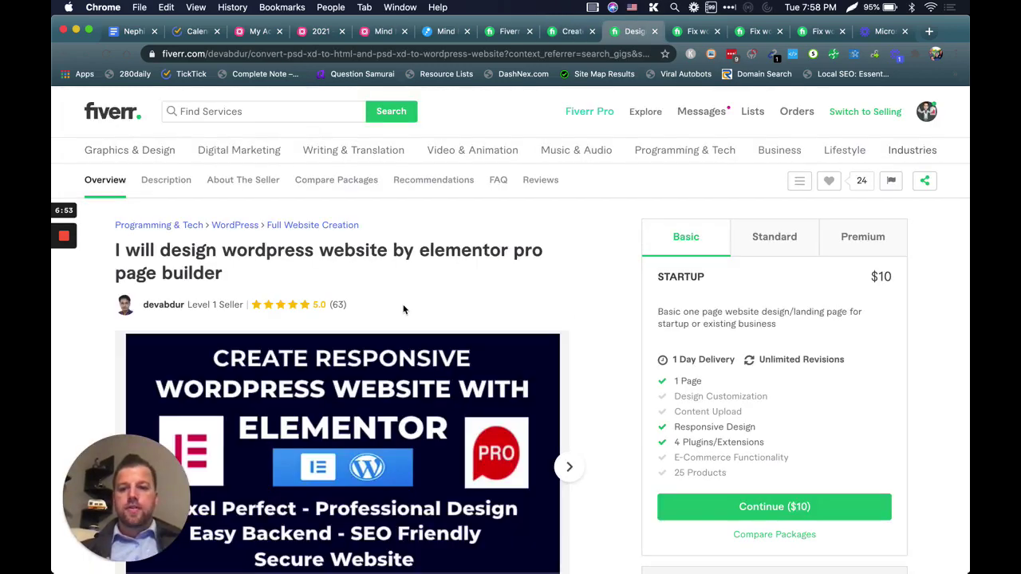
scroll(404, 310, down, 1)
scroll(404, 309, down, 5)
scroll(404, 310, down, 3)
scroll(403, 309, down, 4)
scroll(404, 310, down, 1)
scroll(403, 310, down, 4)
scroll(403, 310, down, 2)
scroll(403, 310, up, 1)
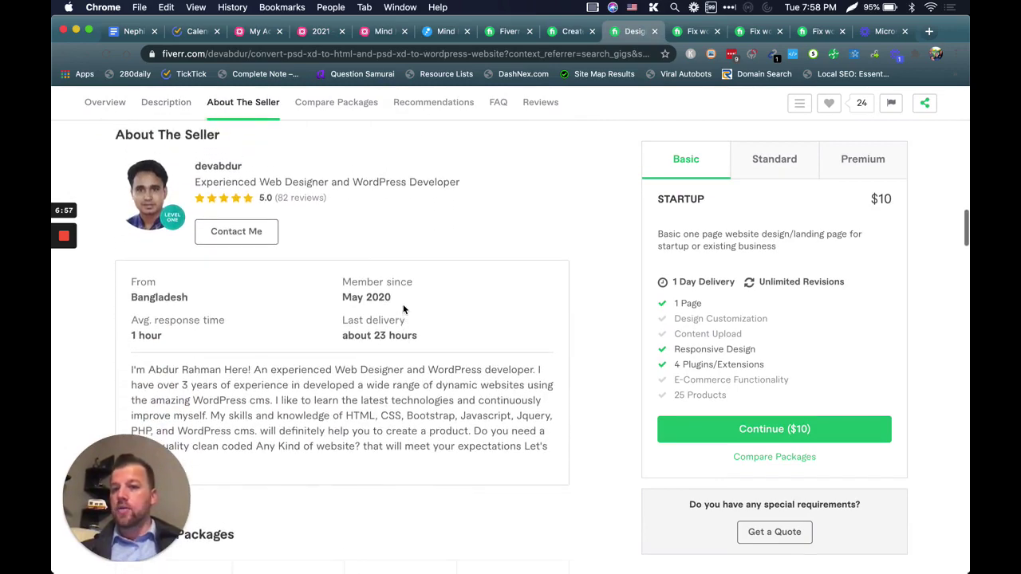
click(253, 233)
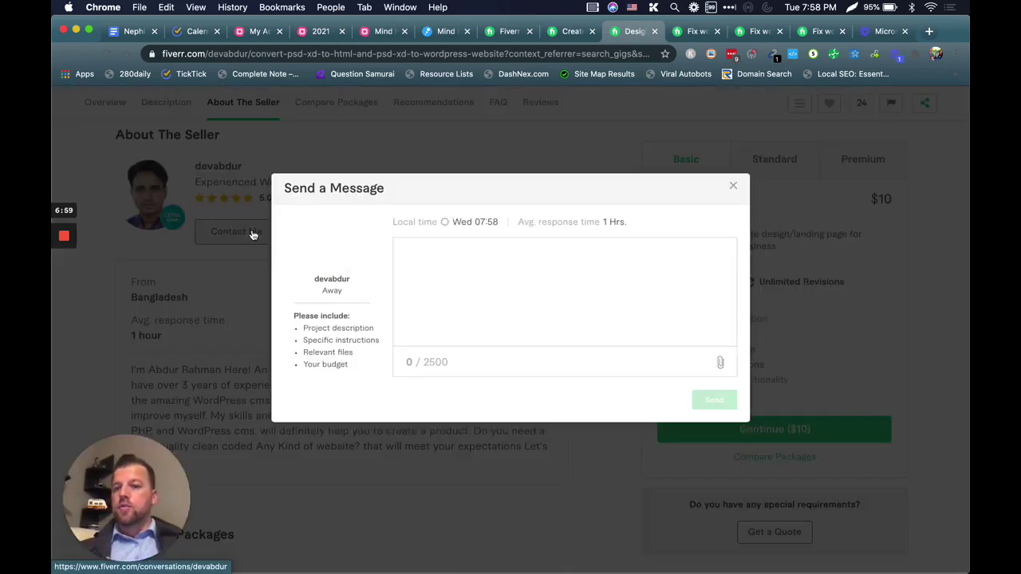
click(467, 306)
key(super+v)
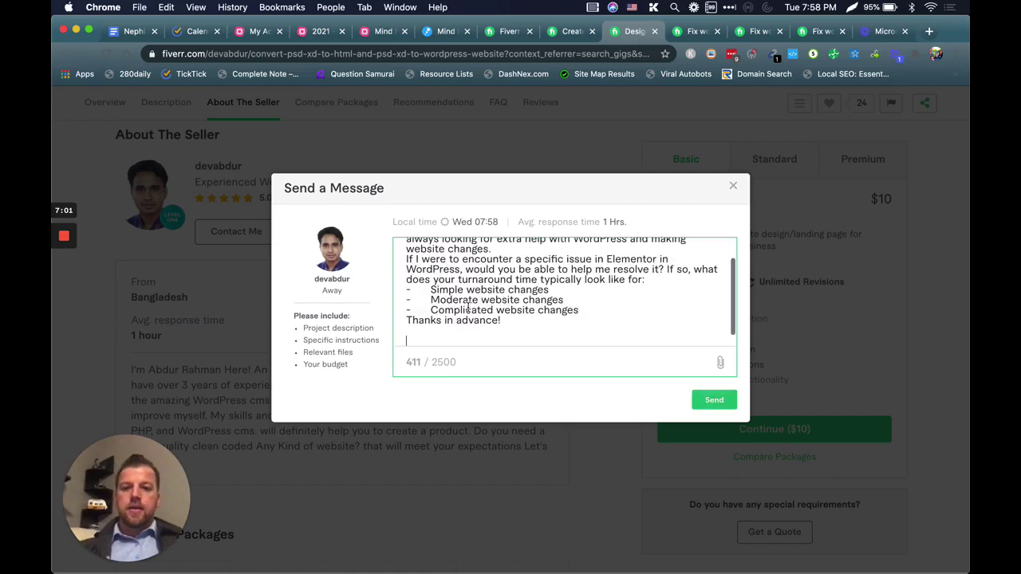
click(721, 401)
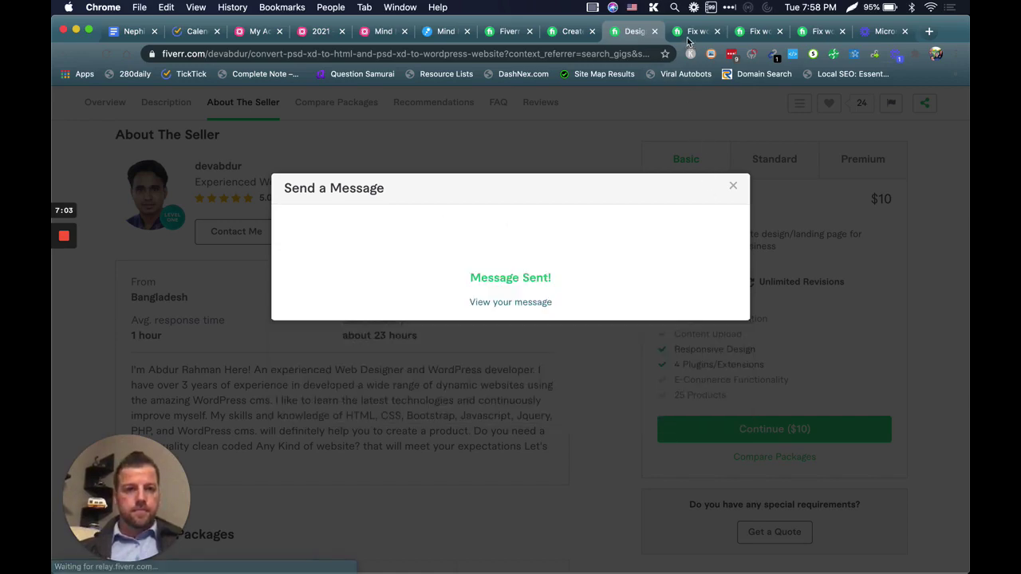
click(691, 33)
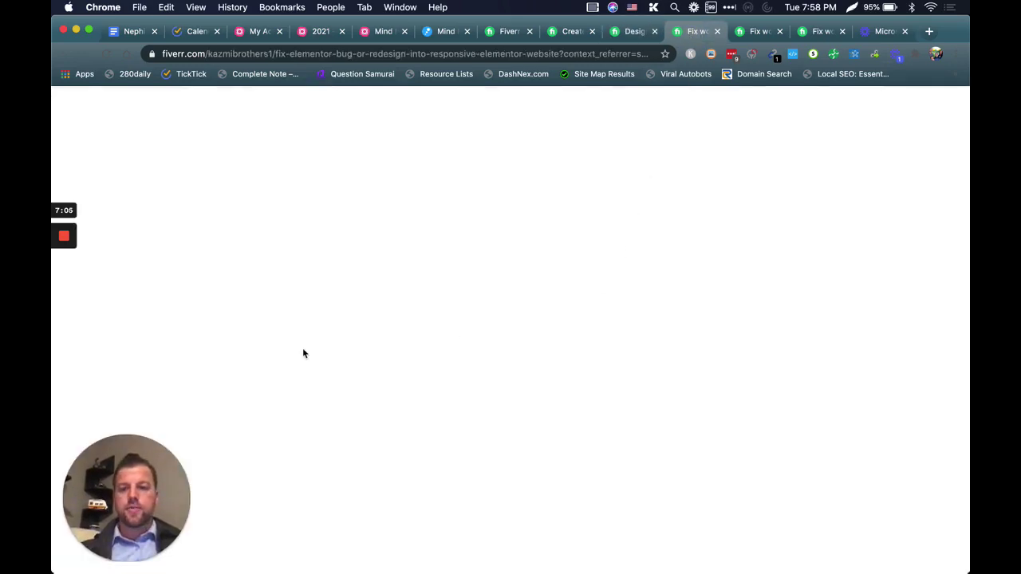
- Send the pasted outreach message to the seller of the $5 single-issue Elementor fix gig
scroll(304, 359, down, 5)
scroll(303, 359, down, 5)
scroll(303, 359, up, 5)
scroll(303, 359, down, 10)
scroll(303, 359, down, 5)
scroll(303, 359, down, 8)
scroll(303, 359, down, 2)
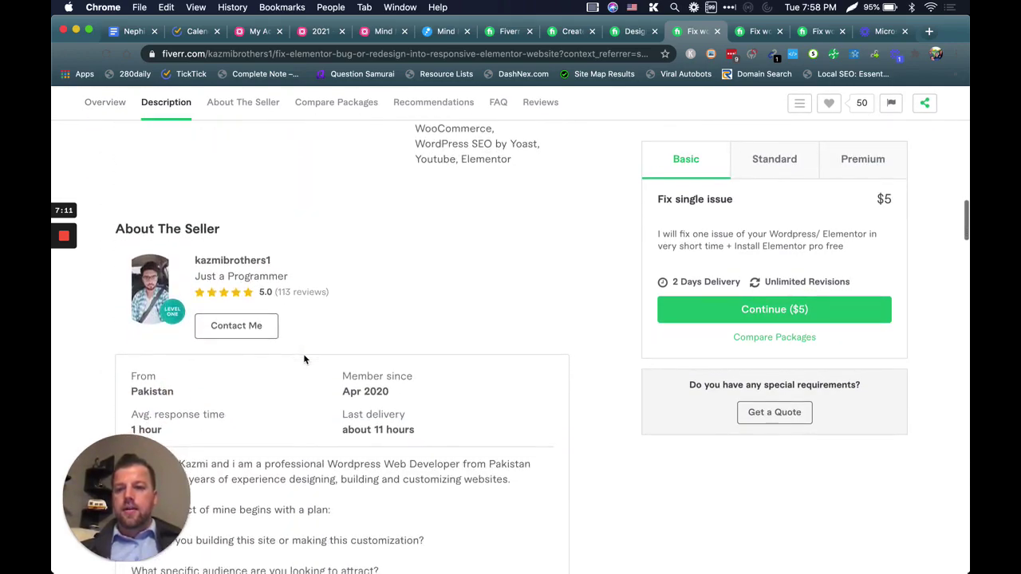
click(243, 327)
click(402, 297)
key(super+v)
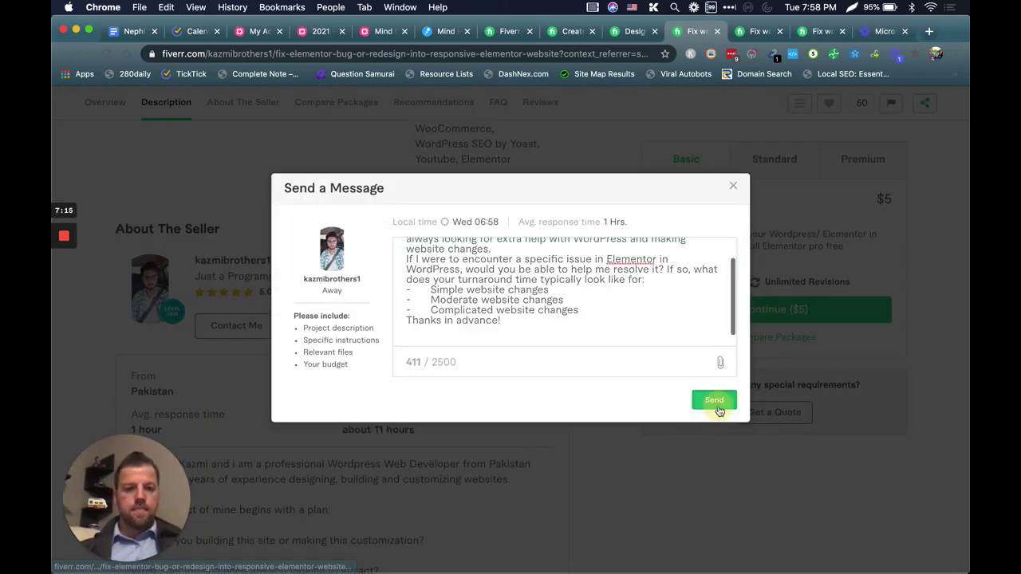
click(721, 403)
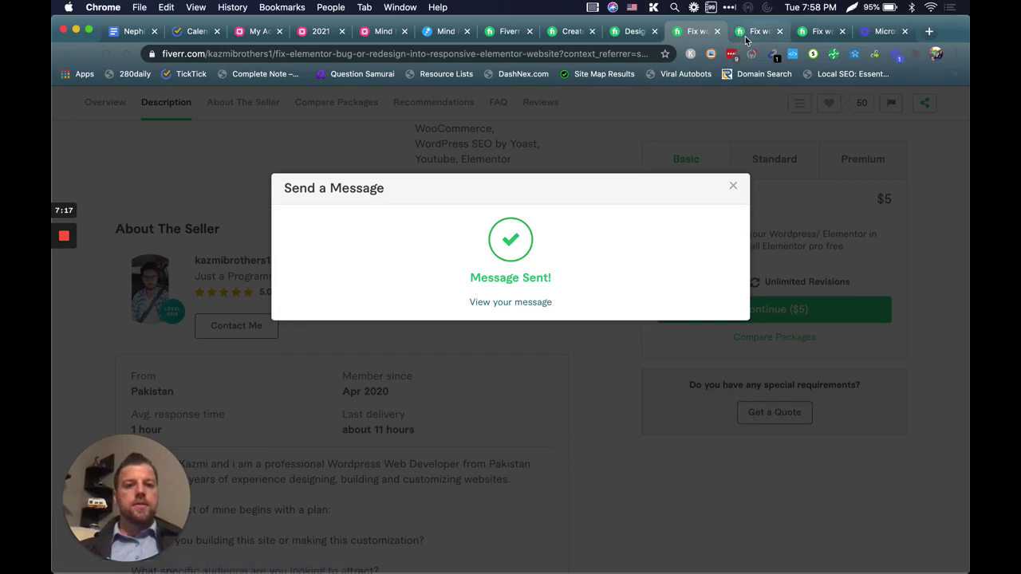
- Move to the next opened gig and start a message to its seller
click(747, 32)
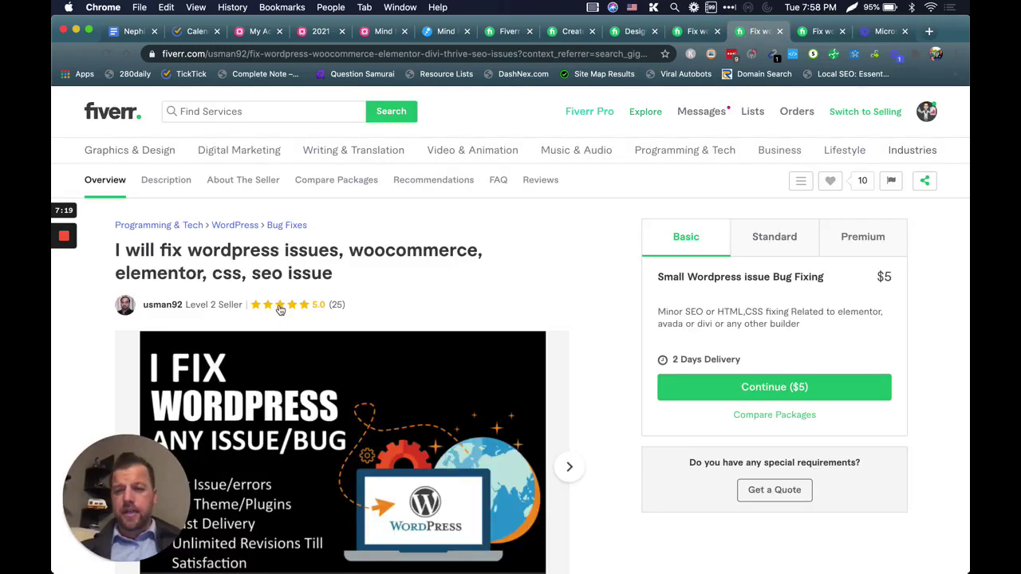
scroll(279, 309, down, 5)
scroll(279, 309, down, 4)
scroll(279, 309, down, 1)
scroll(279, 309, down, 3)
scroll(279, 309, down, 2)
scroll(279, 309, down, 1)
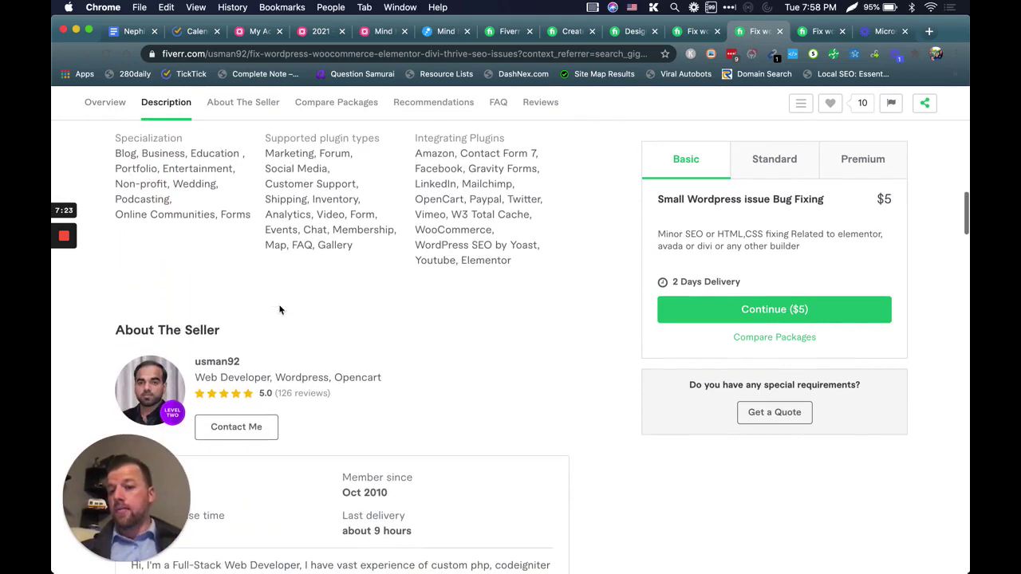
click(241, 436)
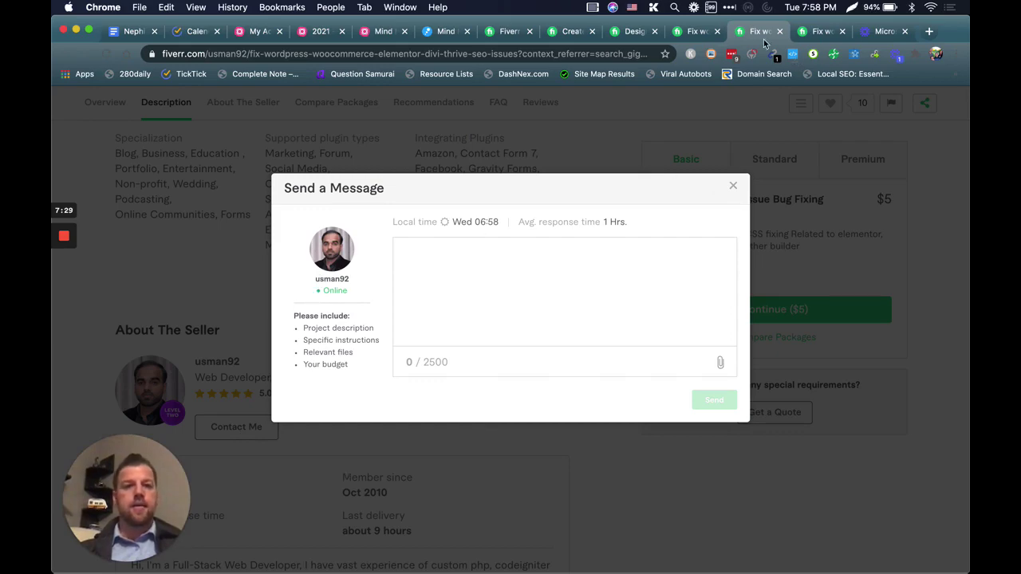
- Switch to the following gig's tab and open a message form to its seller
click(810, 32)
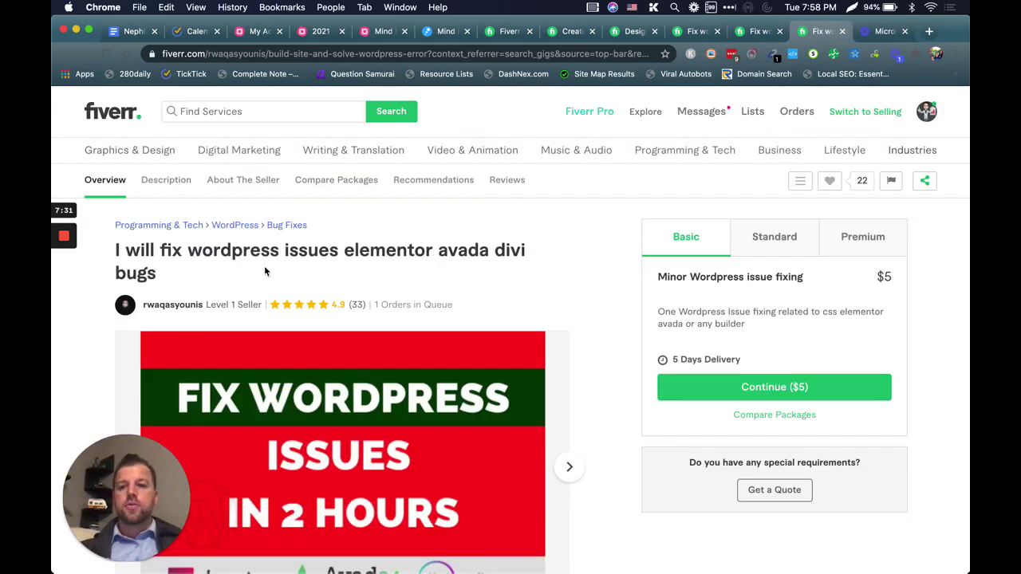
scroll(510, 355, down, 2)
scroll(508, 349, down, 4)
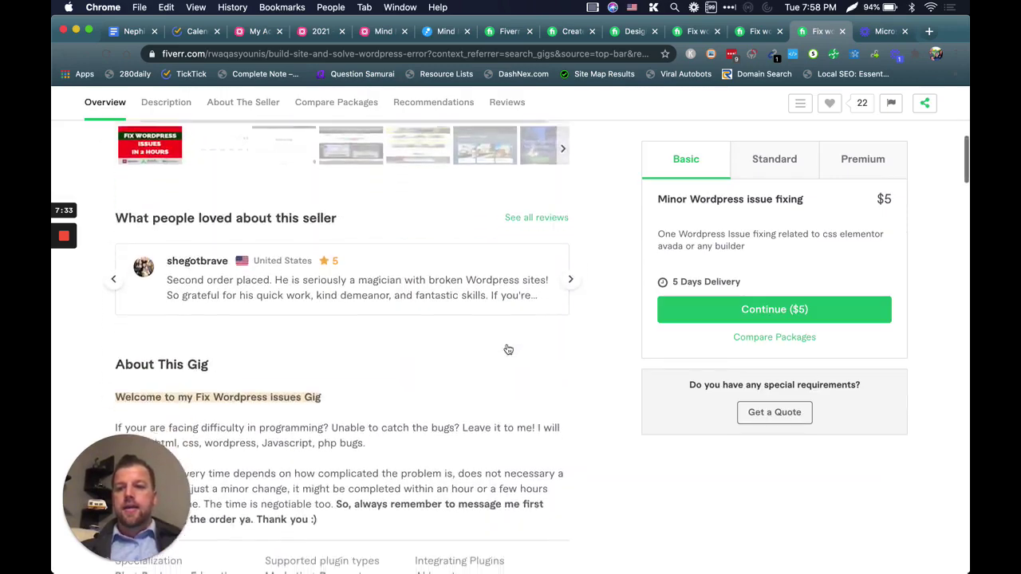
scroll(509, 349, down, 1)
scroll(506, 343, down, 3)
scroll(506, 343, down, 1)
scroll(506, 344, down, 3)
scroll(506, 344, down, 1)
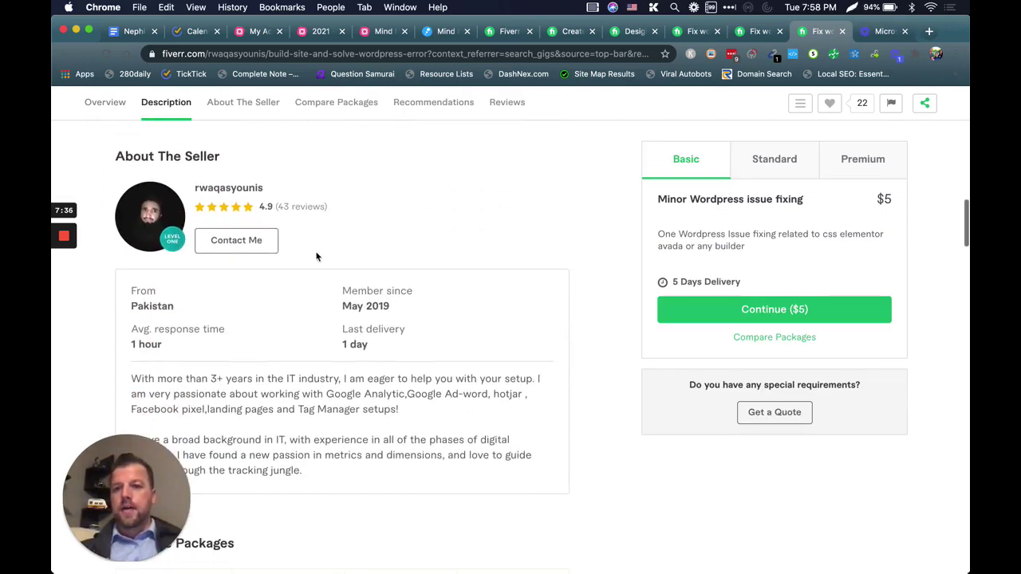
click(244, 243)
- Paste and send the outreach message, then dismiss the Message Sent confirmation
click(472, 278)
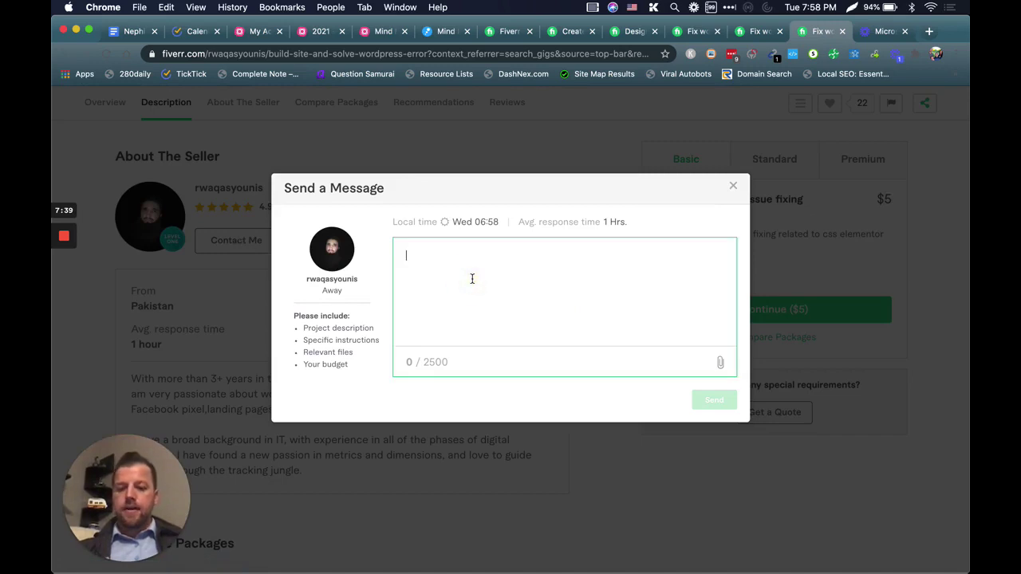
key(super+v)
click(714, 402)
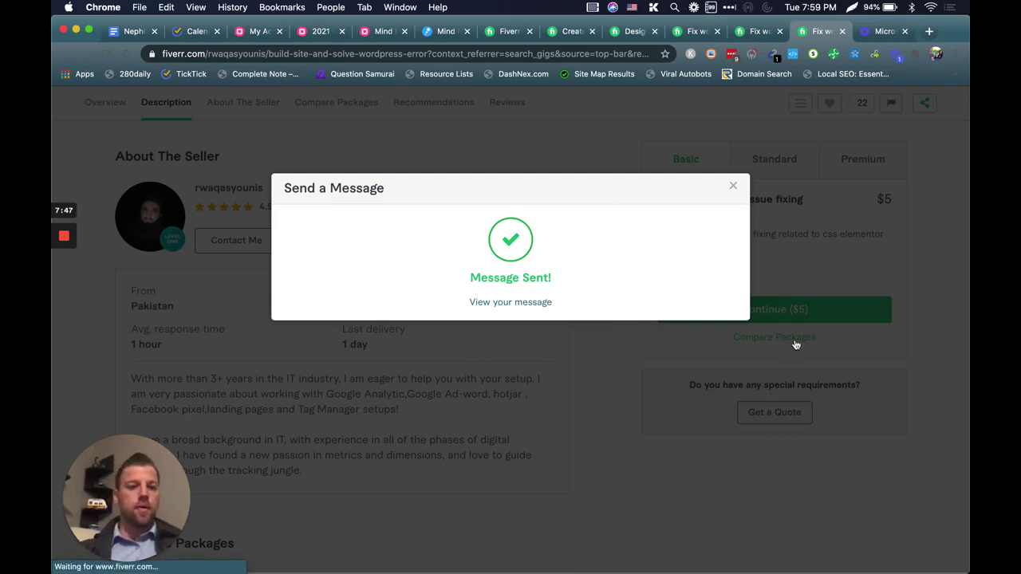
click(733, 185)
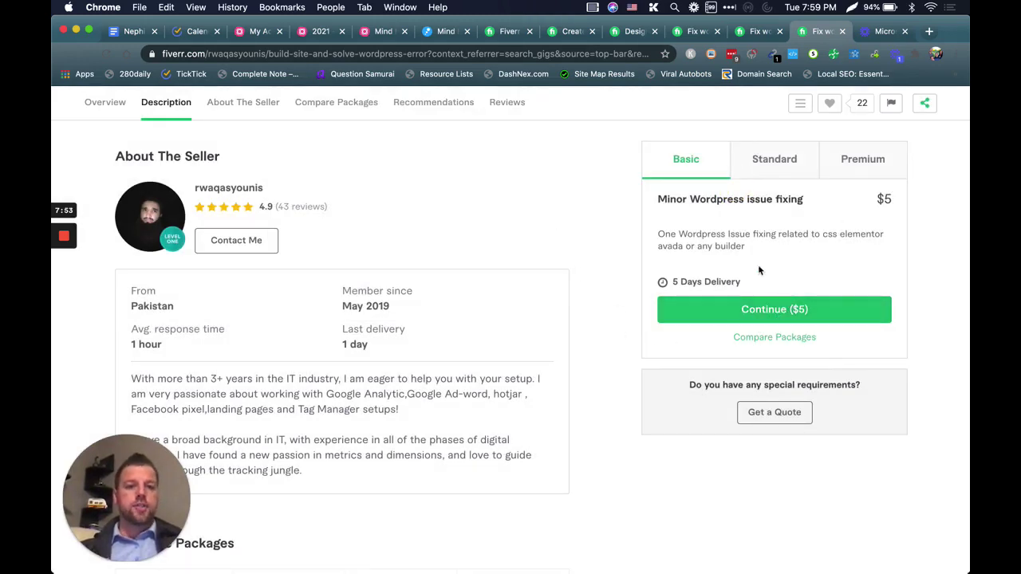
scroll(810, 270, up, 1)
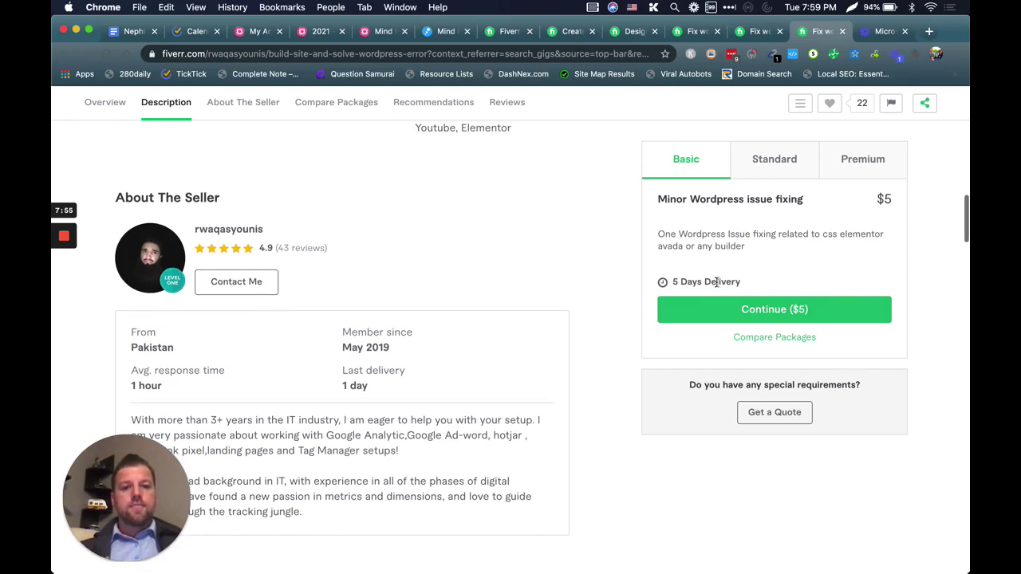
scroll(510, 235, up, 10)
scroll(508, 232, up, 2)
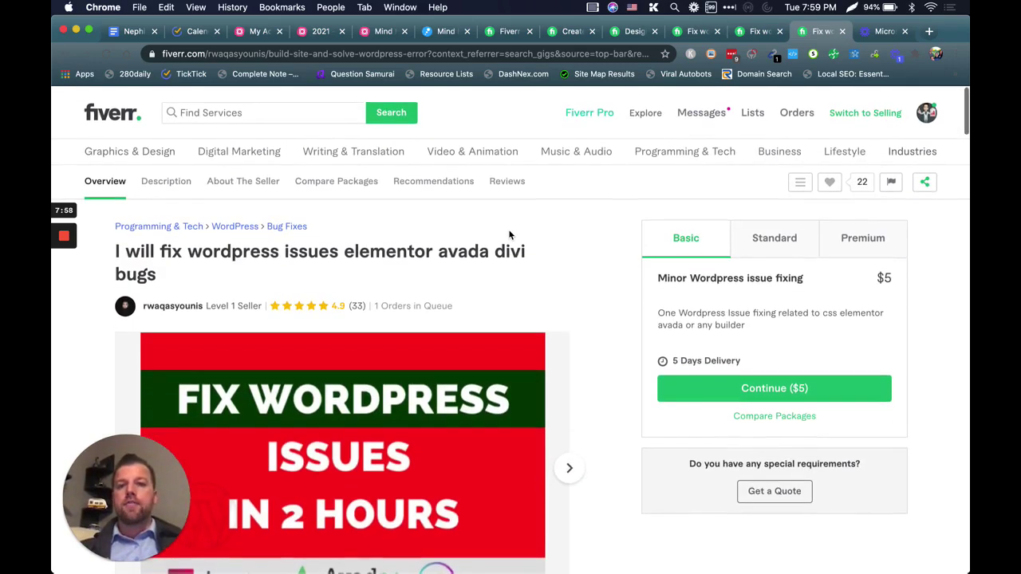
- Search Fiverr for 'wordpress 12 hours' and browse the 919 results
click(253, 112)
text(wordpress 12 hours)
key(Return)
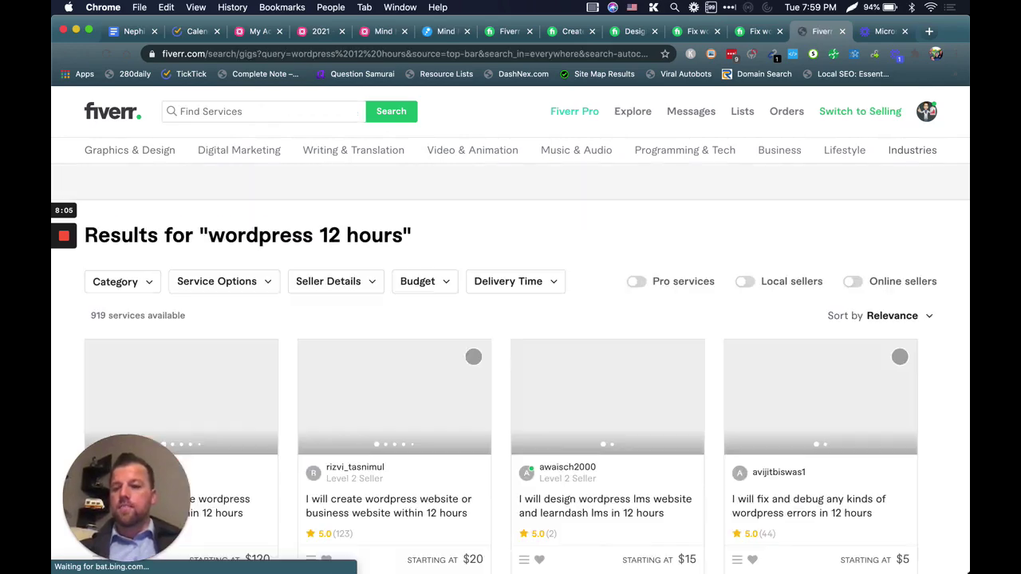
scroll(336, 252, down, 5)
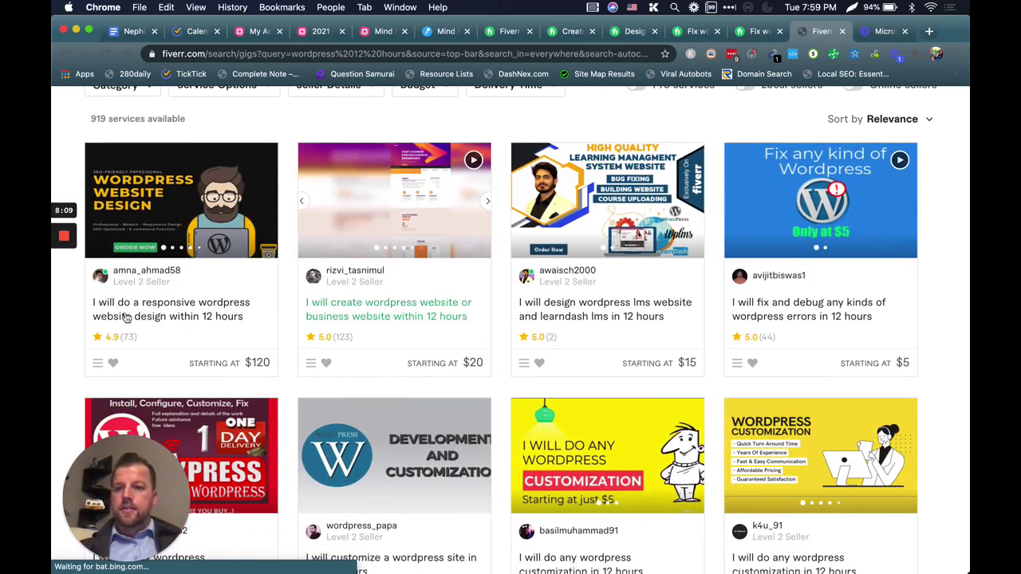
scroll(230, 311, down, 1)
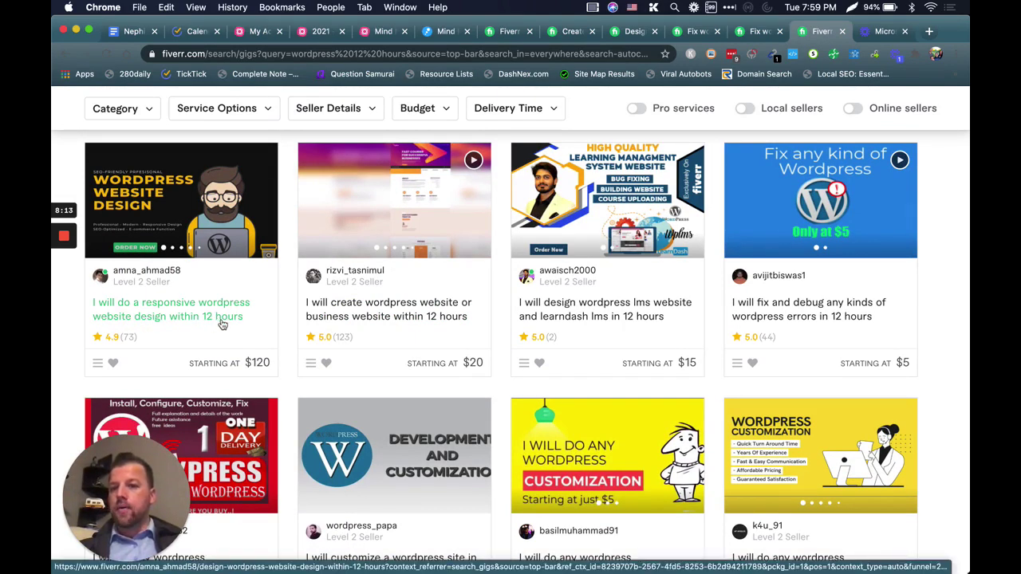
scroll(226, 325, down, 2)
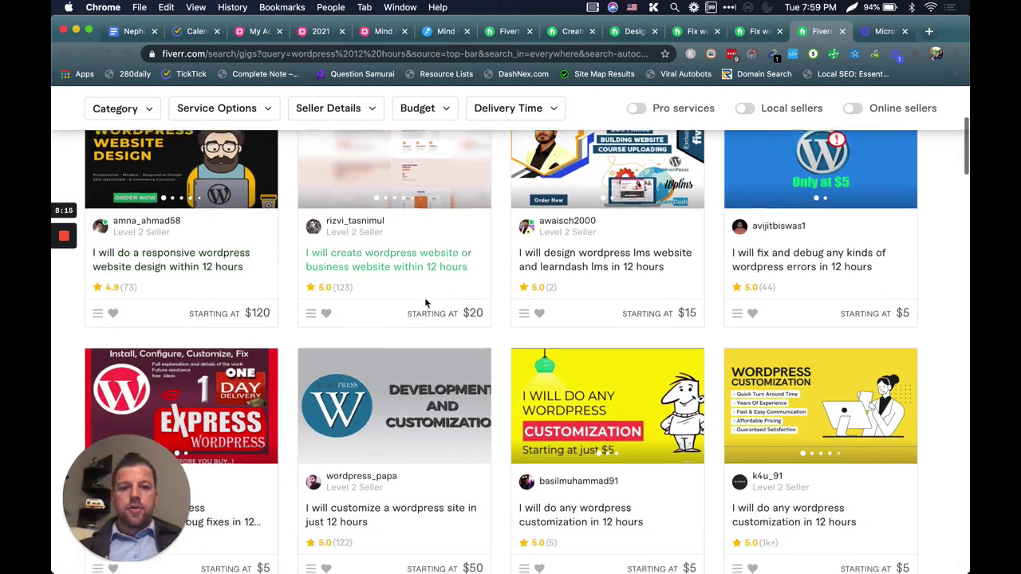
scroll(425, 303, down, 1)
scroll(833, 206, up, 1)
scroll(833, 206, up, 1)
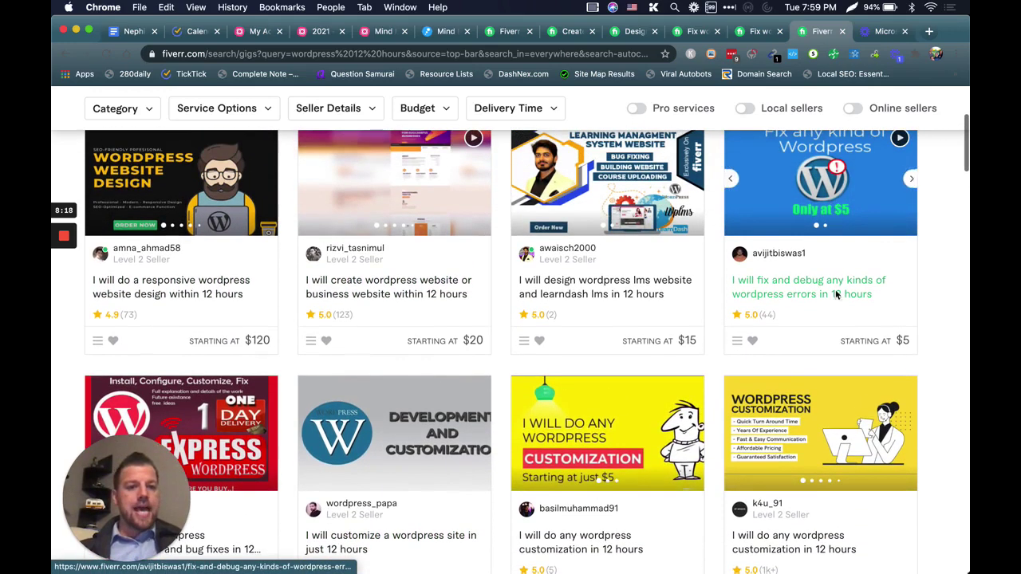
- Open the $5 'fix and debug any kinds of wordpress errors in 12 hours' gig
click(795, 296)
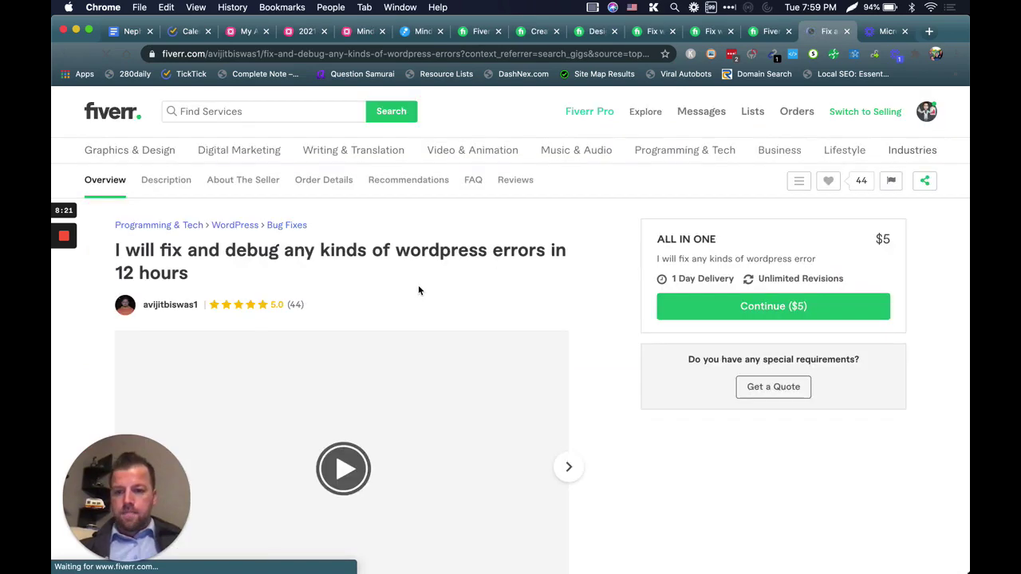
scroll(418, 285, down, 2)
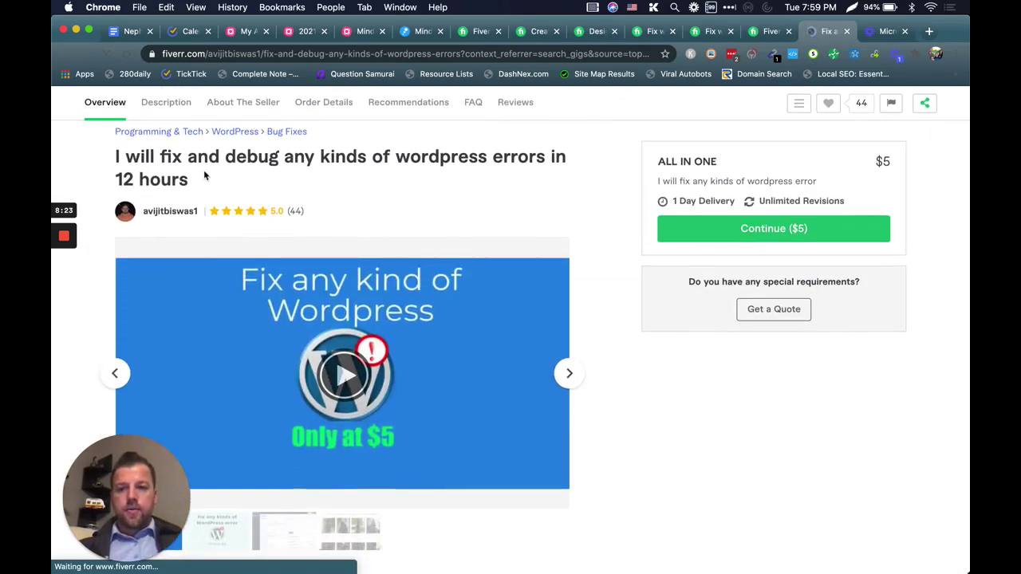
scroll(636, 369, down, 5)
scroll(636, 369, down, 2)
scroll(636, 369, down, 2)
scroll(635, 369, down, 5)
scroll(636, 370, down, 4)
scroll(492, 383, down, 2)
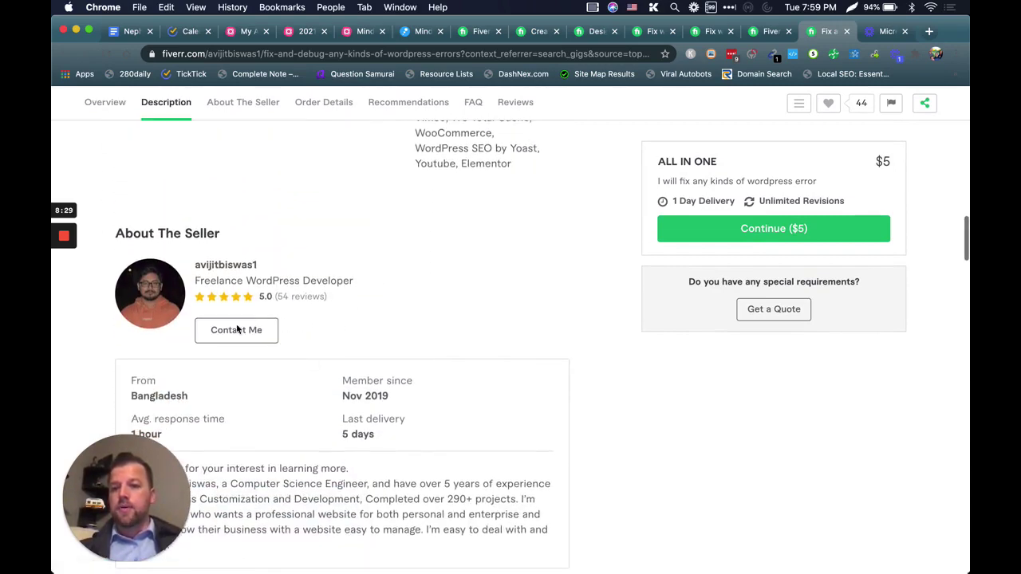
scroll(227, 333, down, 1)
scroll(227, 333, down, 3)
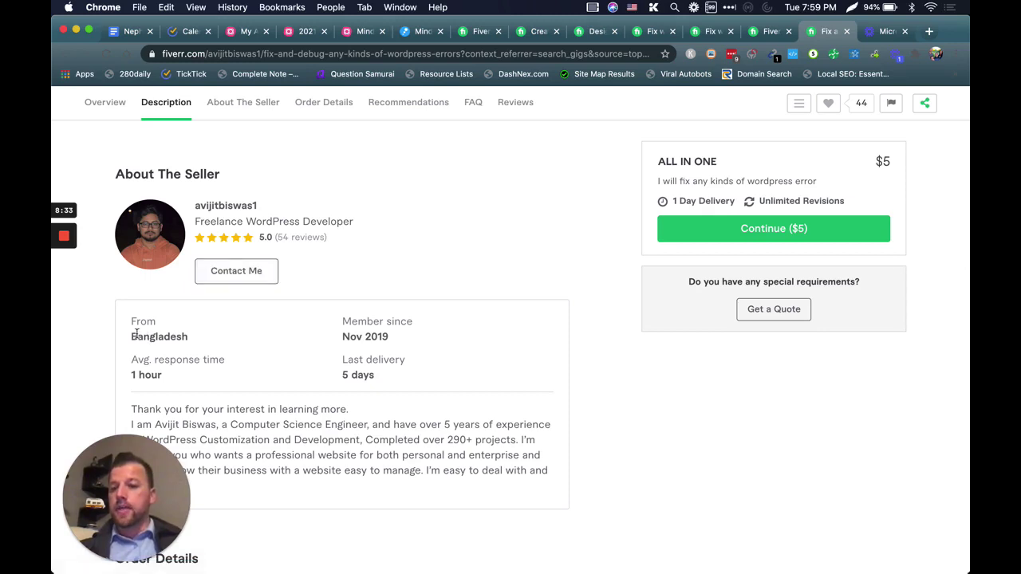
- Review the About The Seller section, highlighting the seller's country, Bangladesh
drag(132, 335, 205, 338)
scroll(208, 338, down, 2)
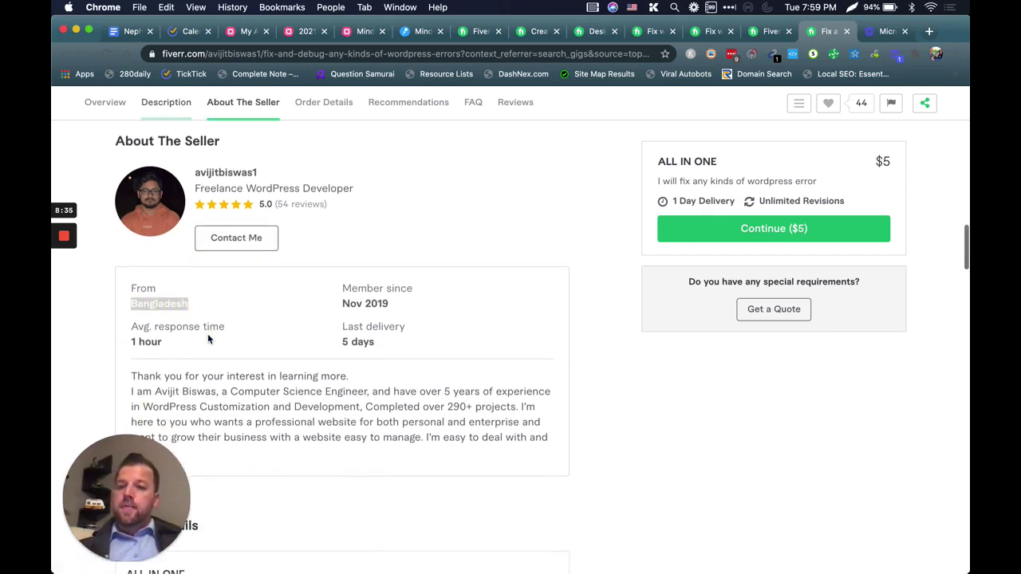
click(248, 329)
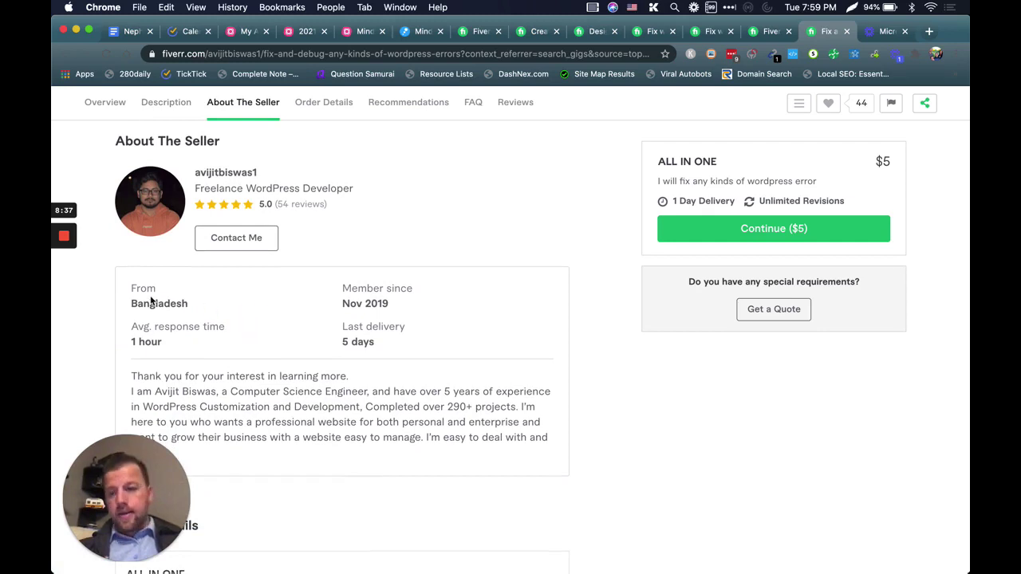
drag(131, 304, 204, 303)
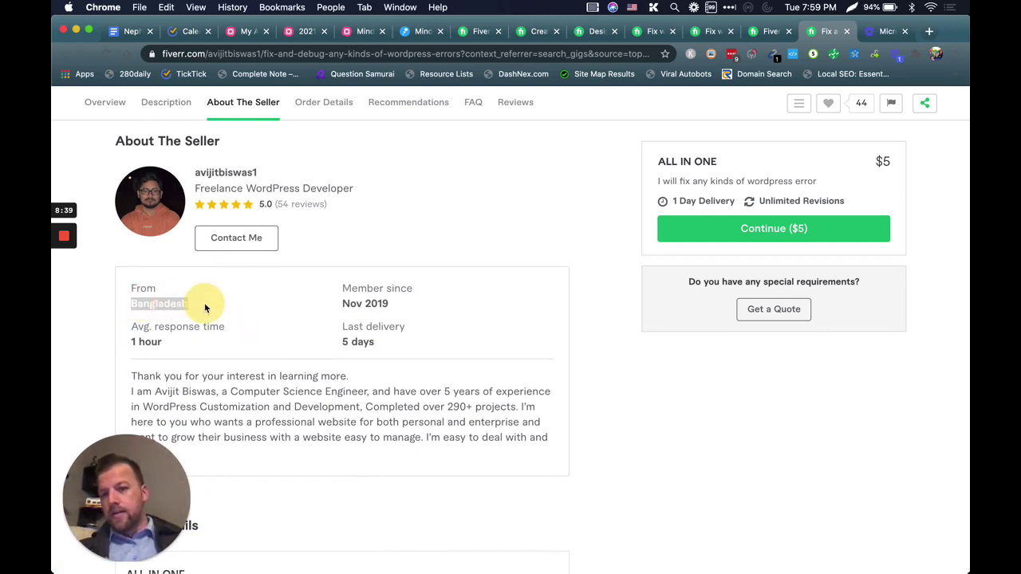
click(157, 305)
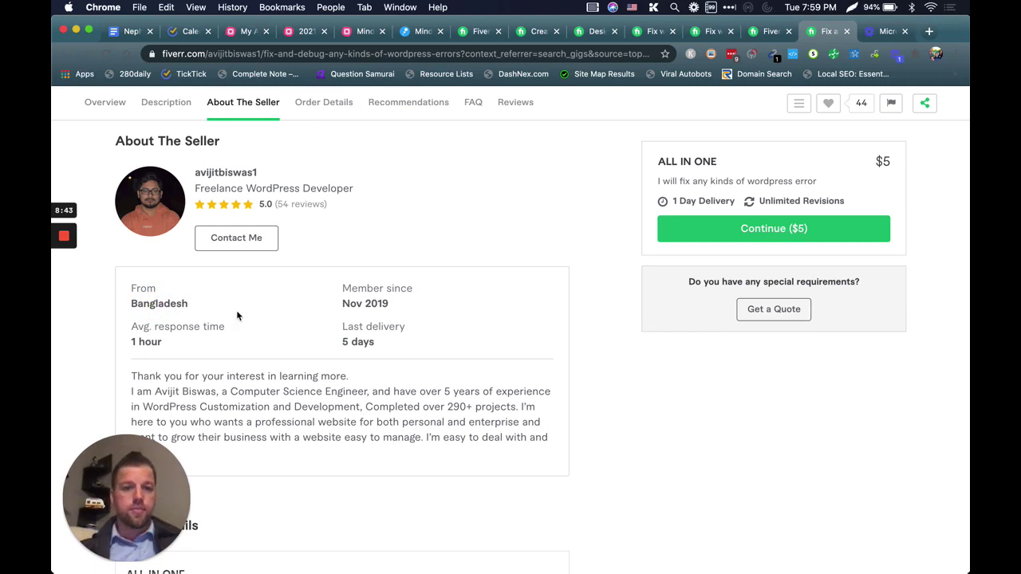
scroll(237, 316, down, 1)
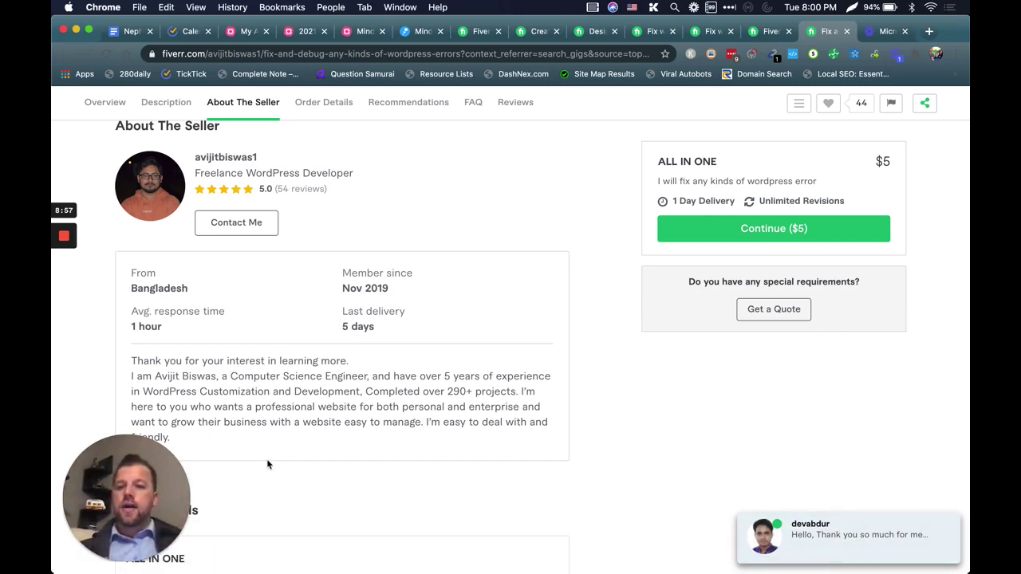
scroll(266, 459, up, 2)
scroll(269, 471, down, 3)
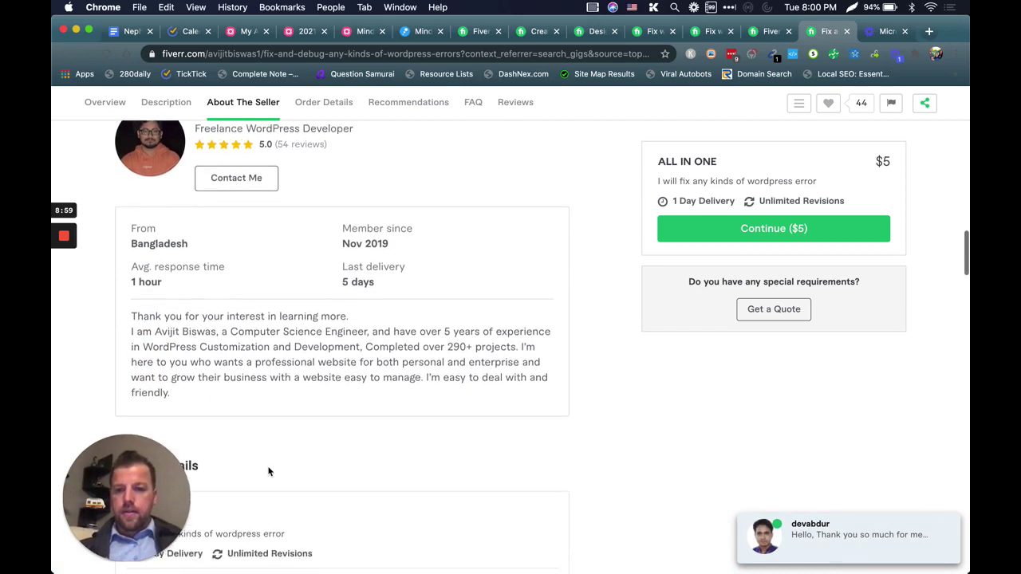
scroll(269, 471, up, 2)
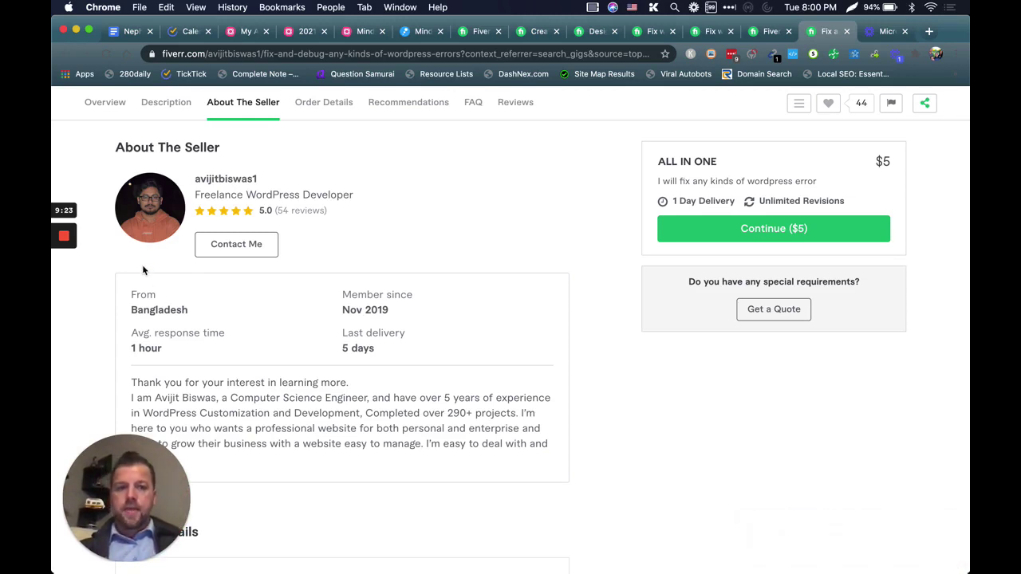
scroll(277, 287, down, 1)
scroll(277, 287, up, 2)
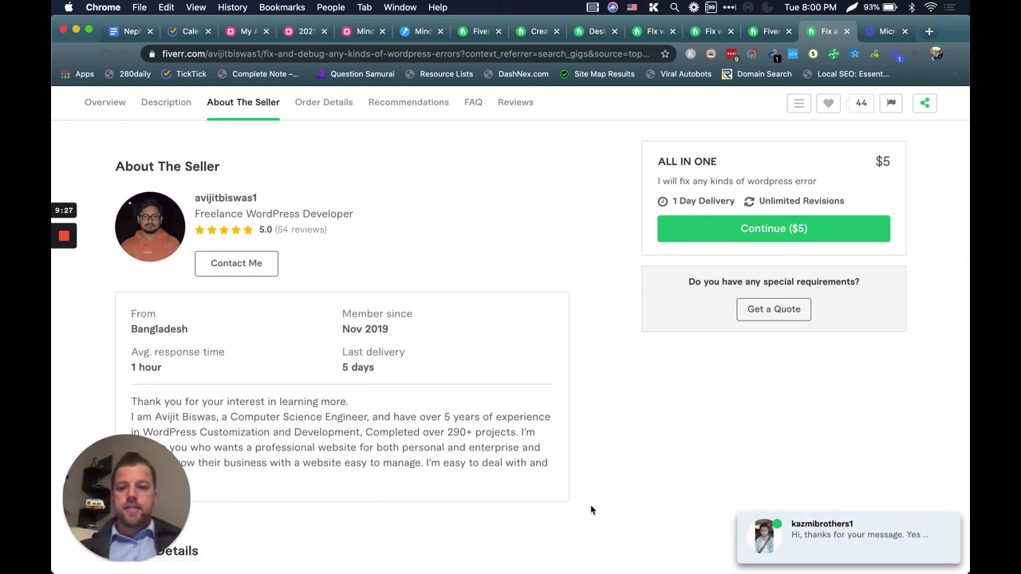
scroll(591, 510, down, 2)
scroll(591, 510, down, 4)
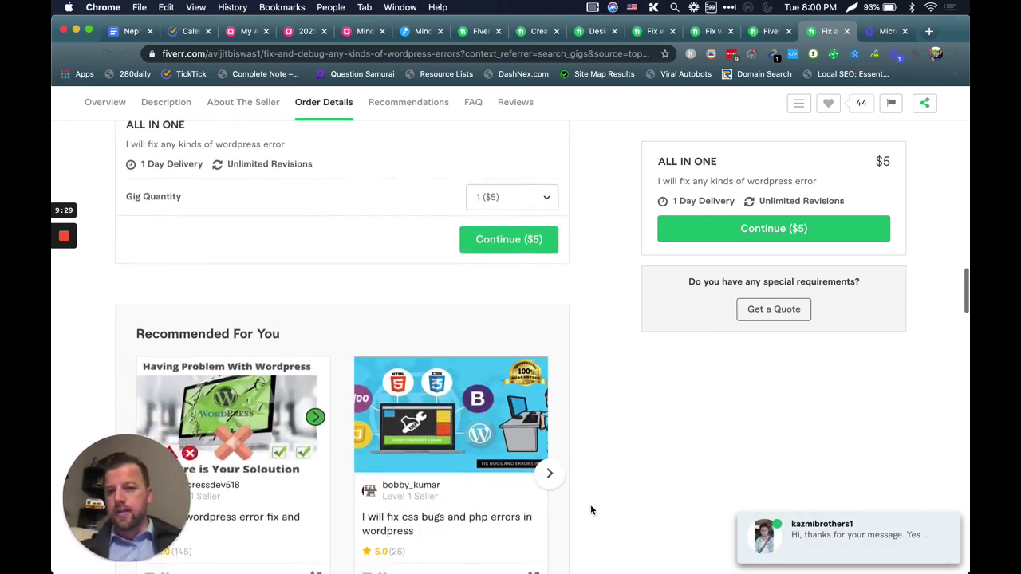
scroll(590, 504, up, 1)
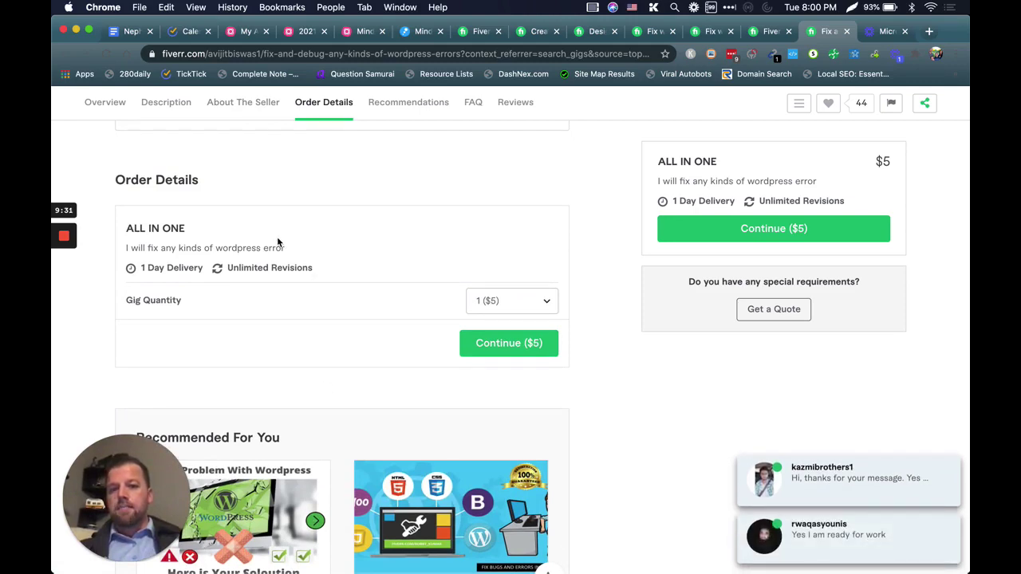
scroll(278, 242, up, 1)
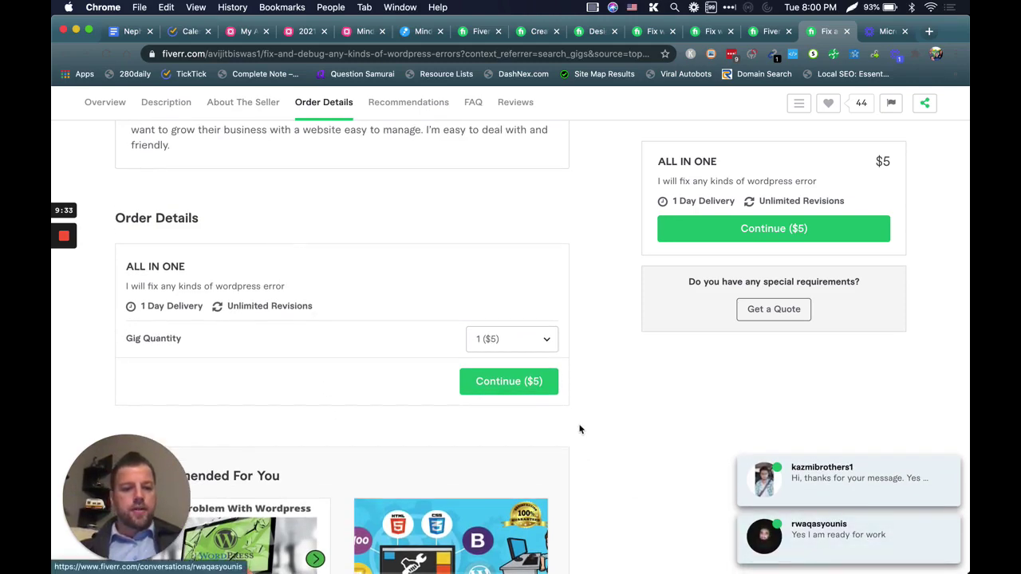
scroll(579, 429, up, 2)
scroll(579, 429, up, 5)
scroll(580, 429, down, 2)
scroll(580, 429, down, 4)
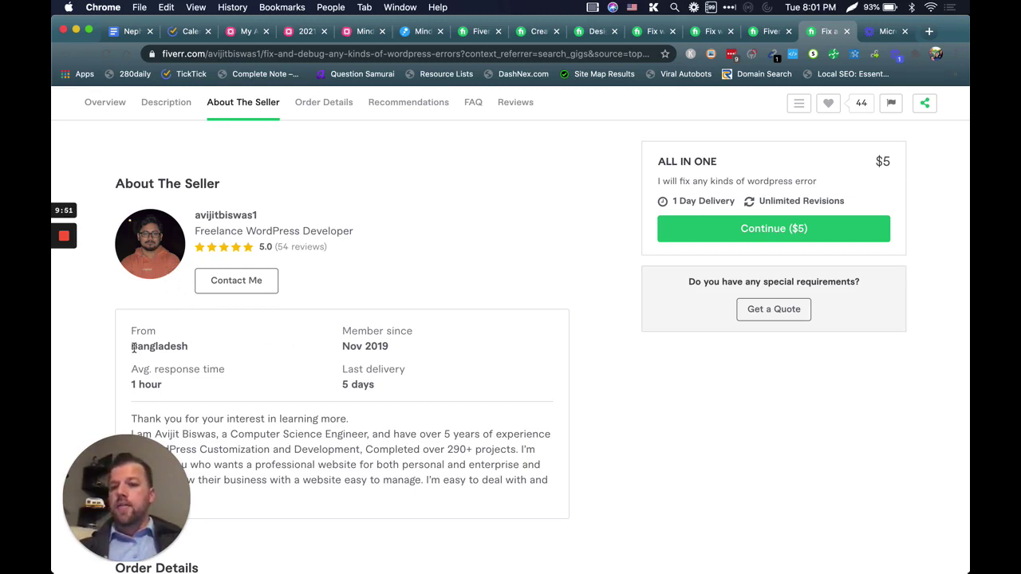
drag(133, 346, 191, 346)
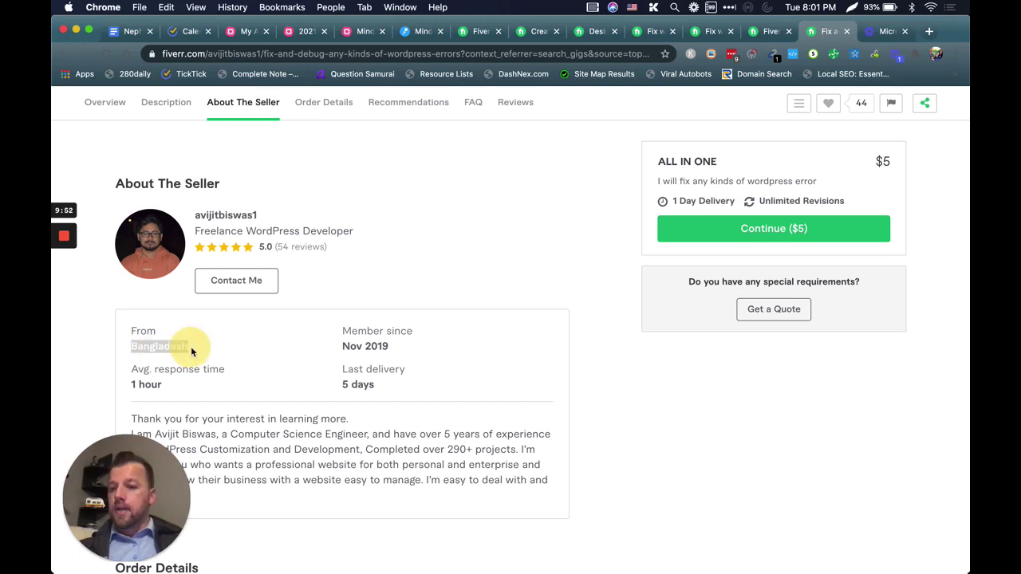
click(239, 377)
scroll(239, 378, up, 1)
scroll(240, 376, up, 1)
scroll(240, 376, up, 3)
scroll(240, 376, down, 1)
scroll(240, 376, down, 1)
scroll(240, 376, down, 1)
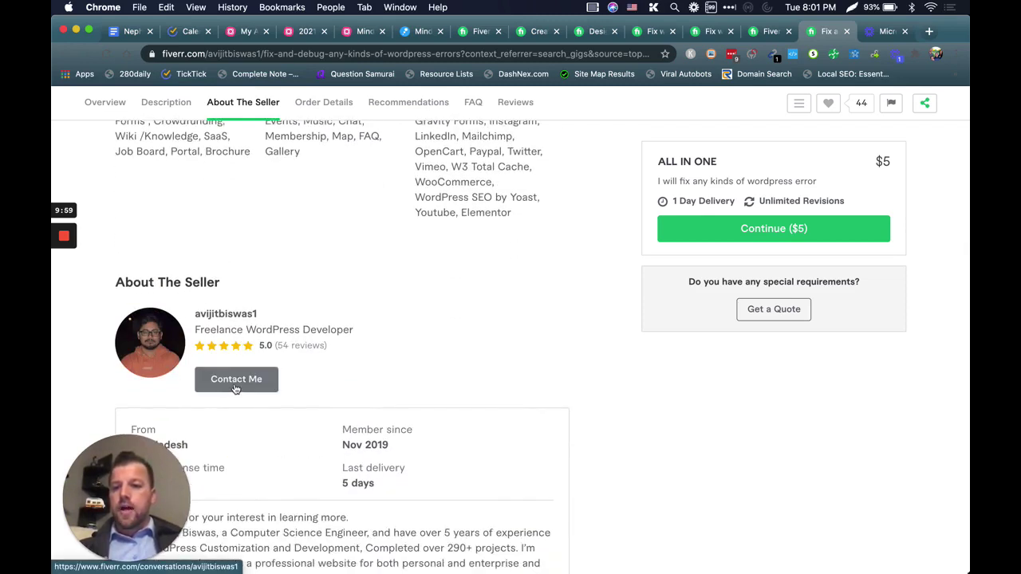
click(235, 386)
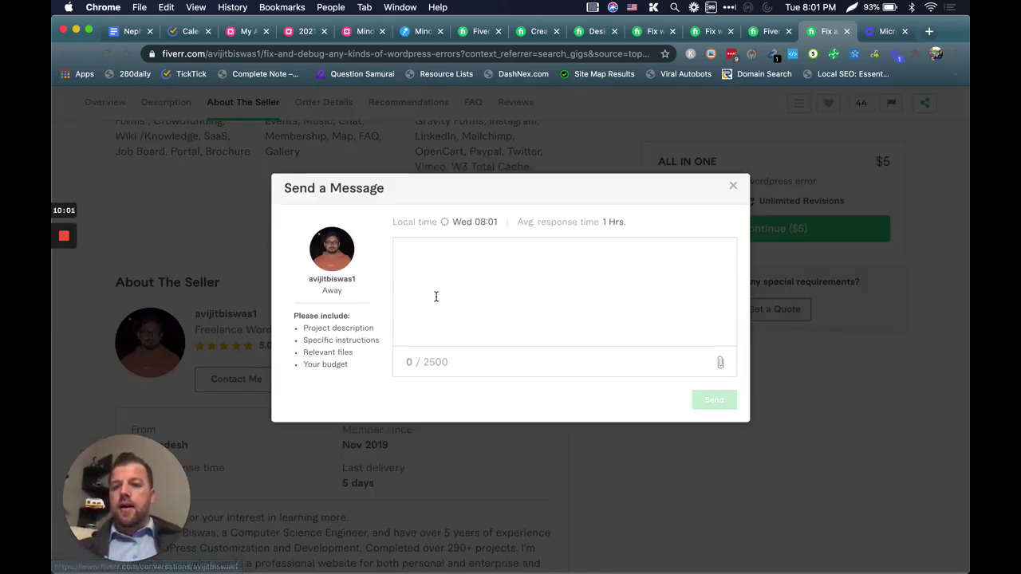
click(439, 281)
key(super+v)
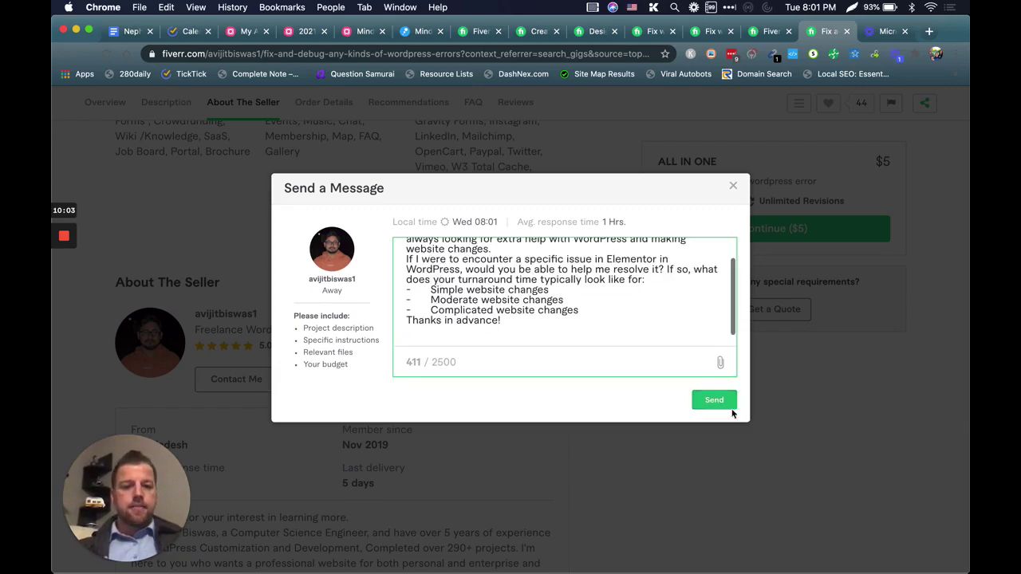
click(717, 403)
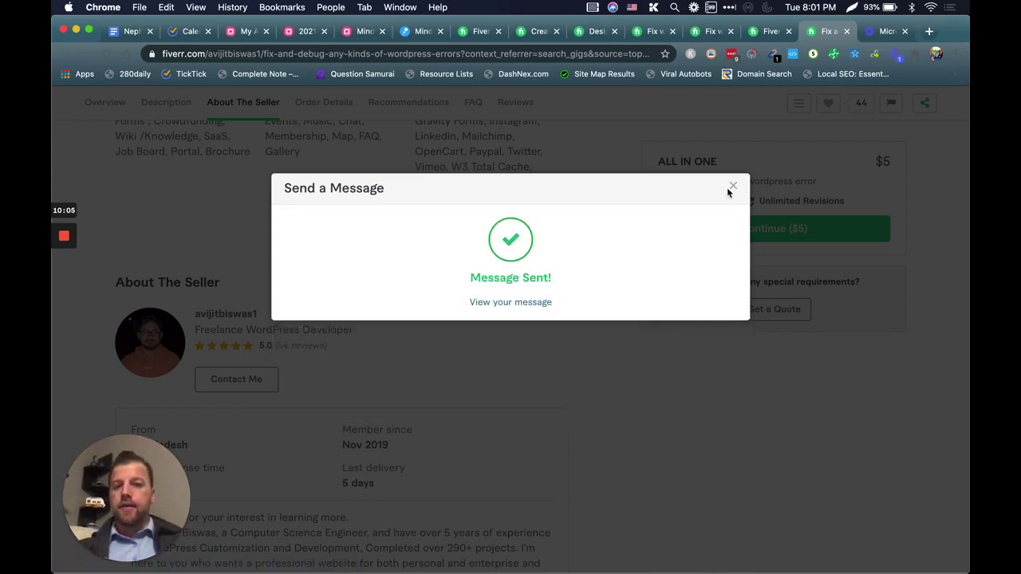
click(732, 189)
scroll(461, 252, up, 2)
scroll(461, 252, up, 10)
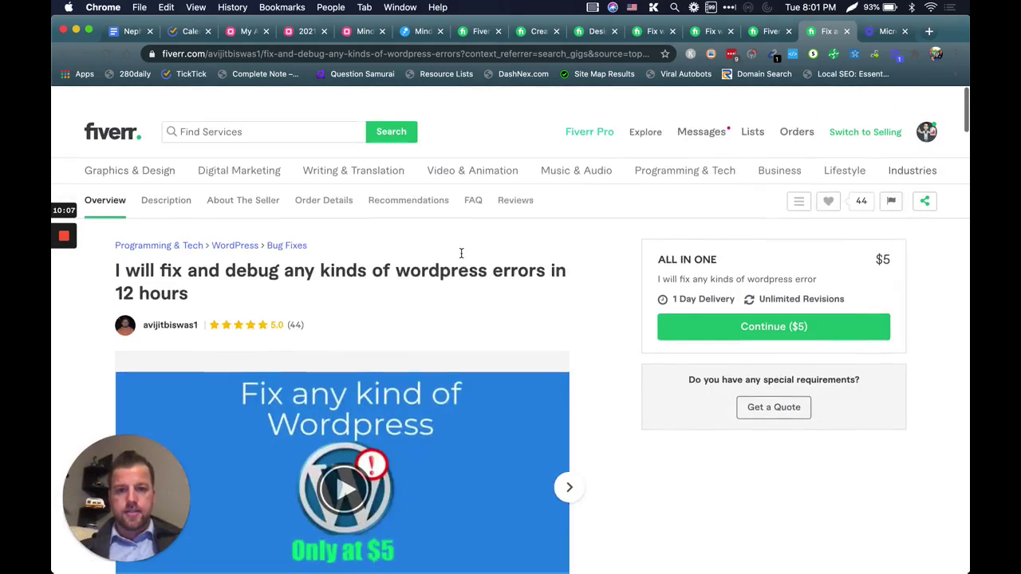
scroll(461, 253, down, 1)
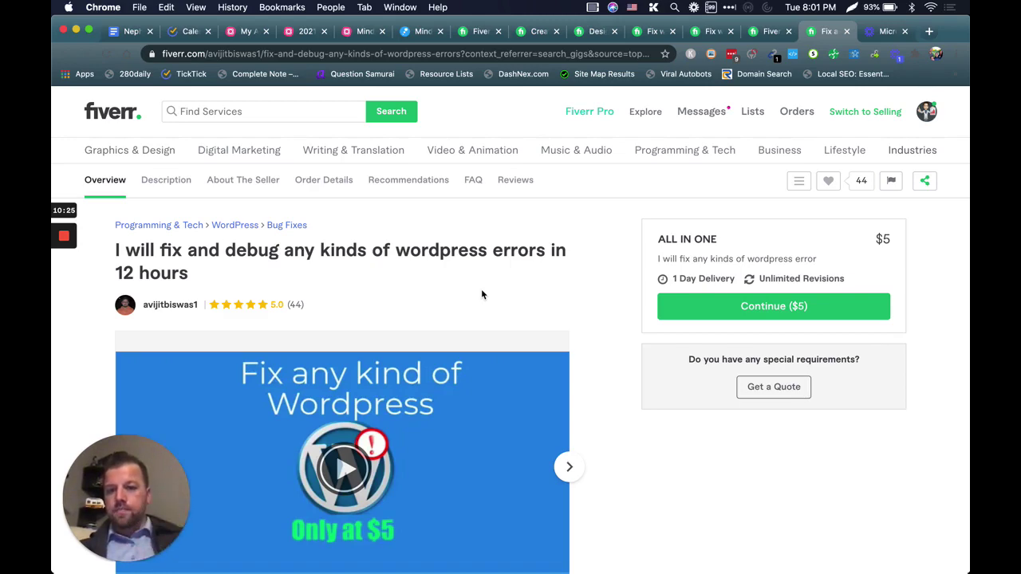
scroll(478, 423, down, 2)
scroll(478, 423, up, 2)
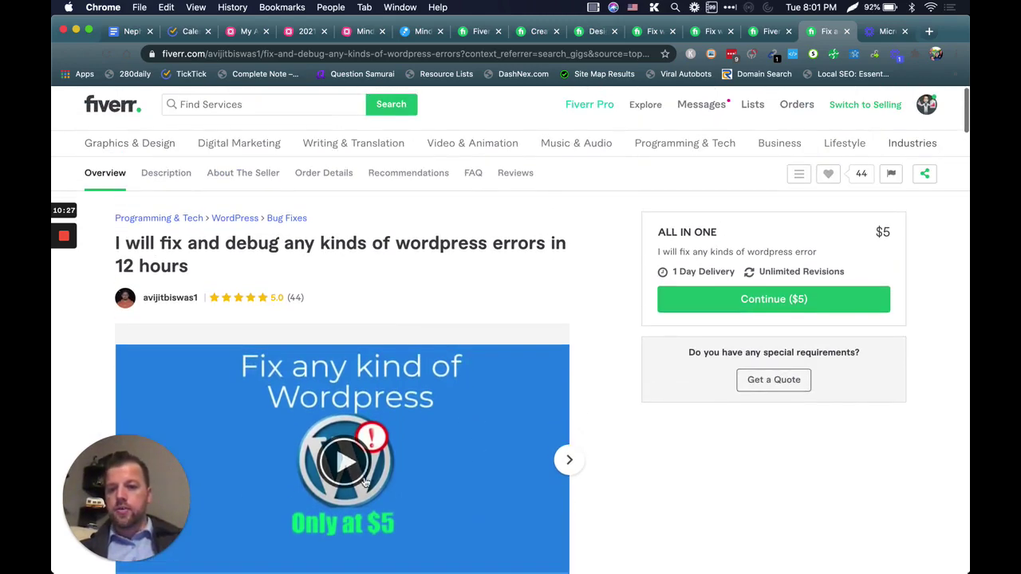
scroll(379, 452, down, 3)
scroll(380, 452, up, 2)
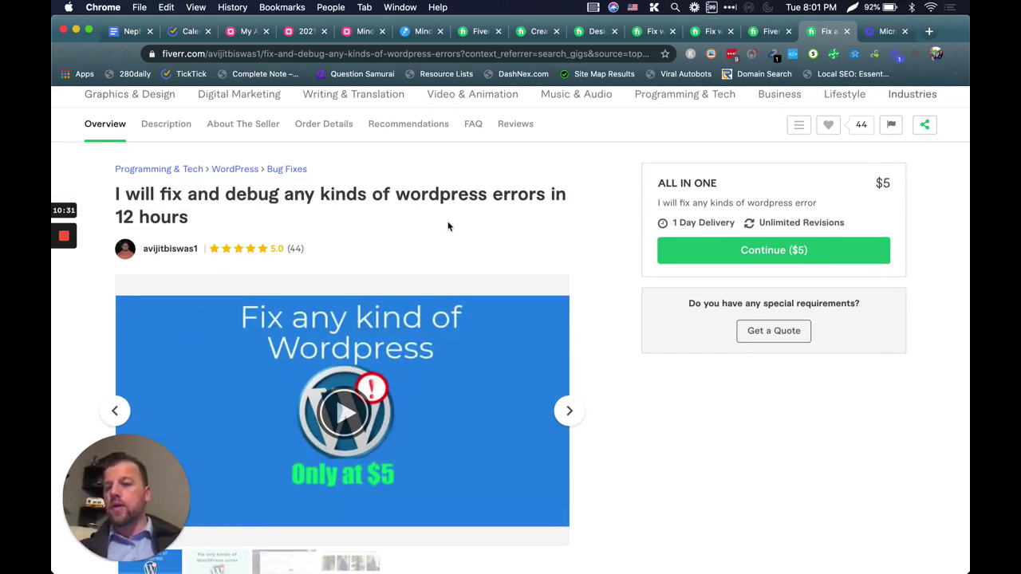
scroll(449, 227, up, 2)
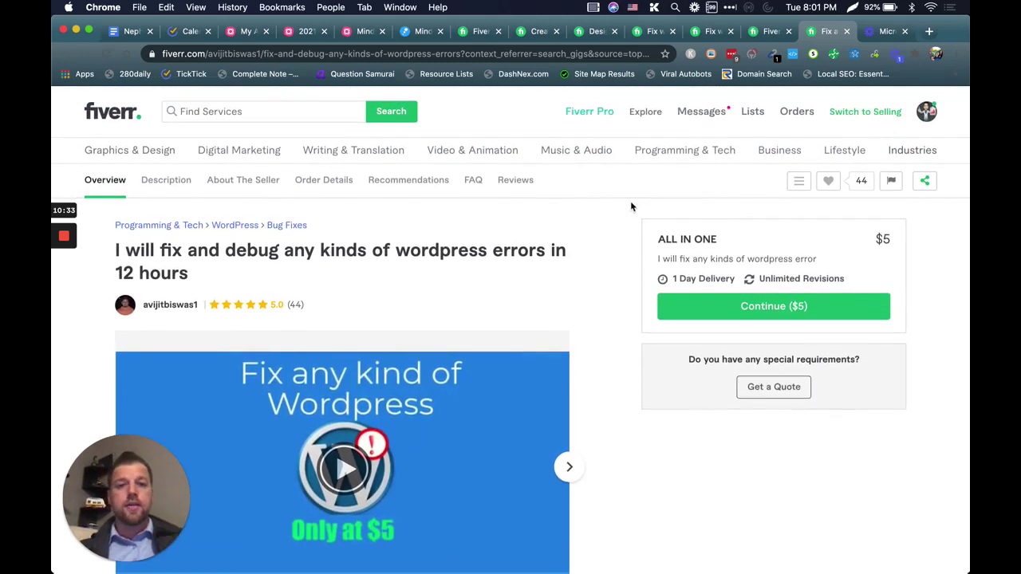
- Open the full inbox from the Messages panel's Inbox tab, listing 27 conversations
click(711, 117)
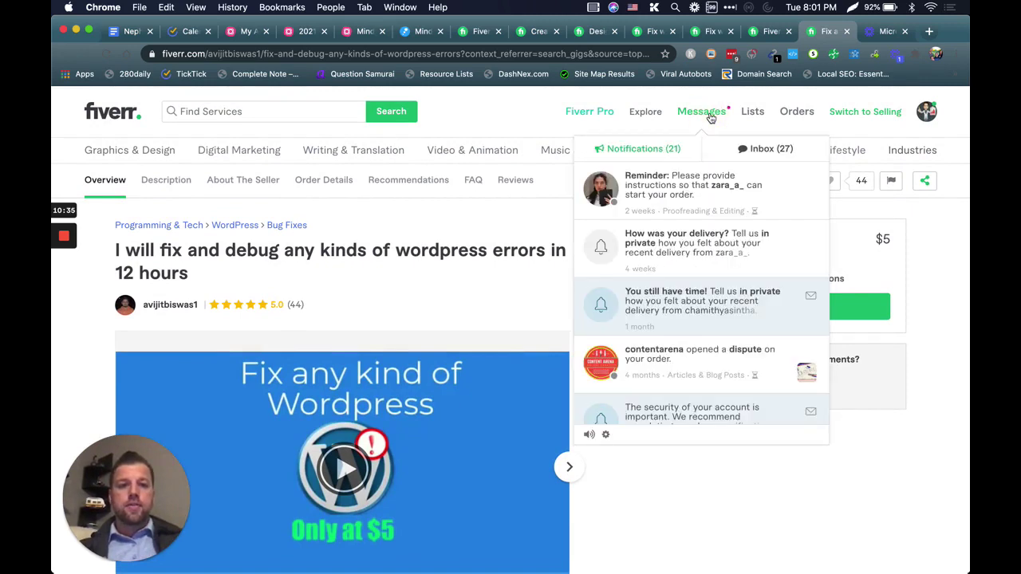
click(768, 153)
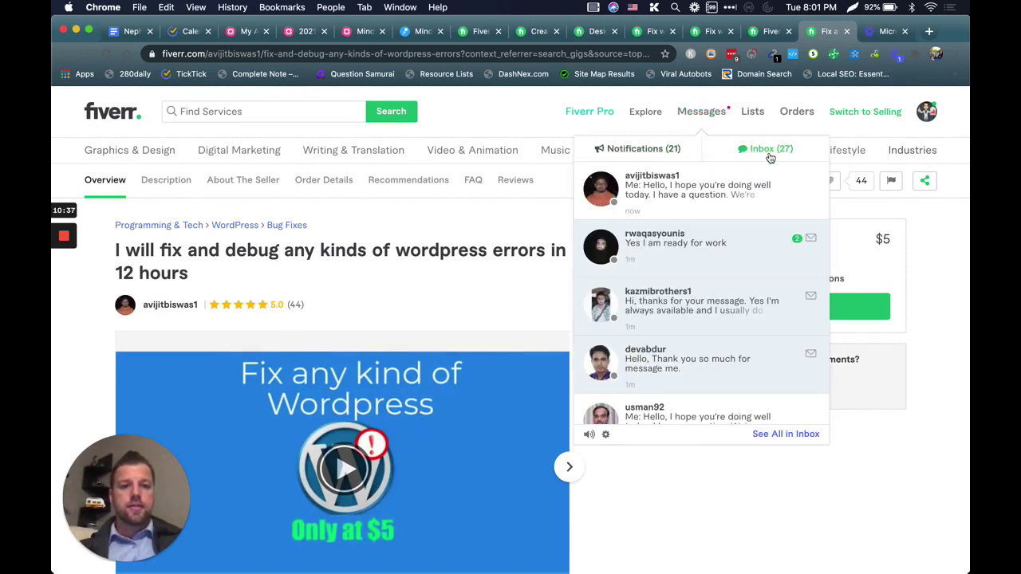
click(773, 439)
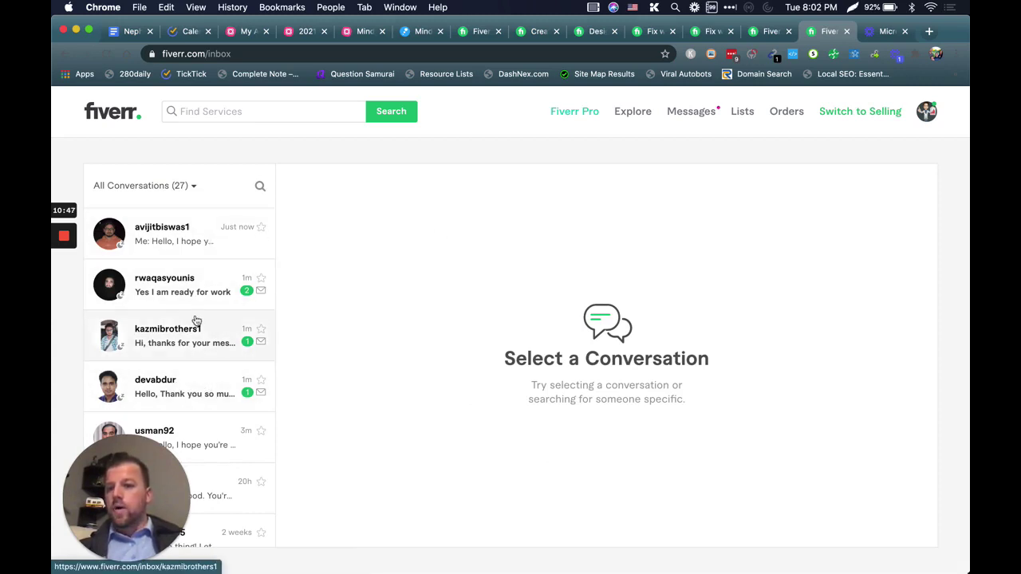
click(202, 398)
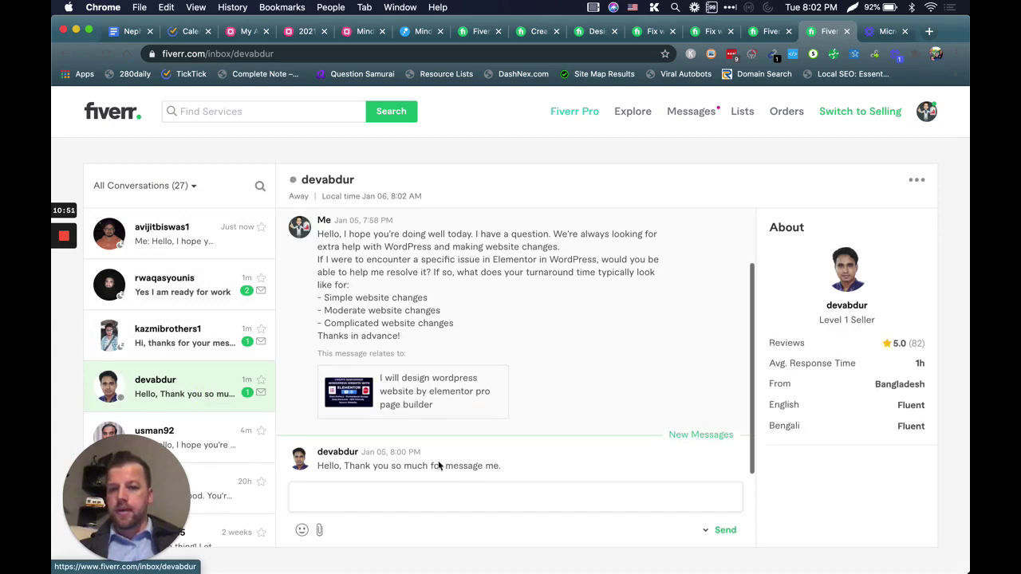
click(486, 509)
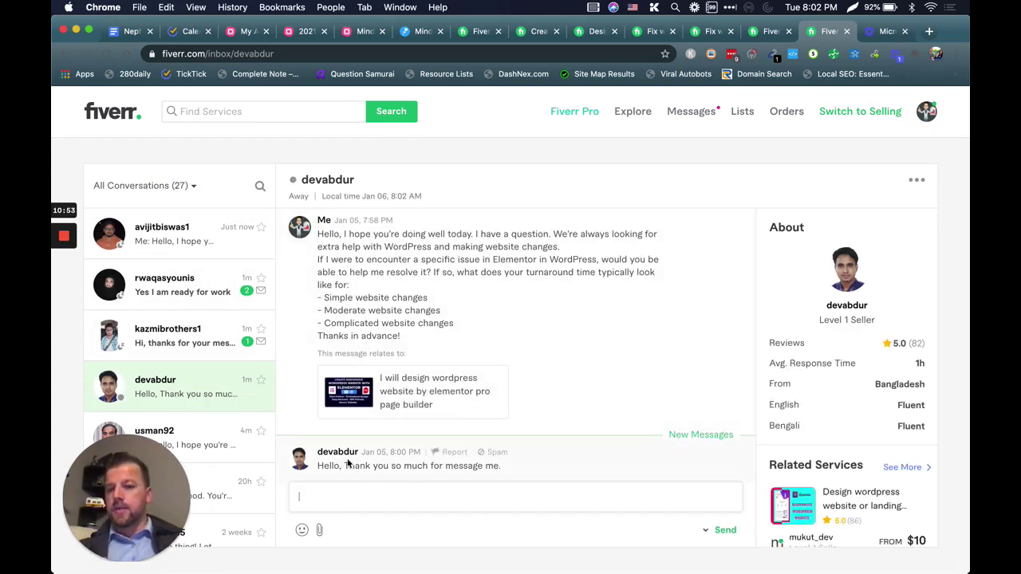
click(170, 341)
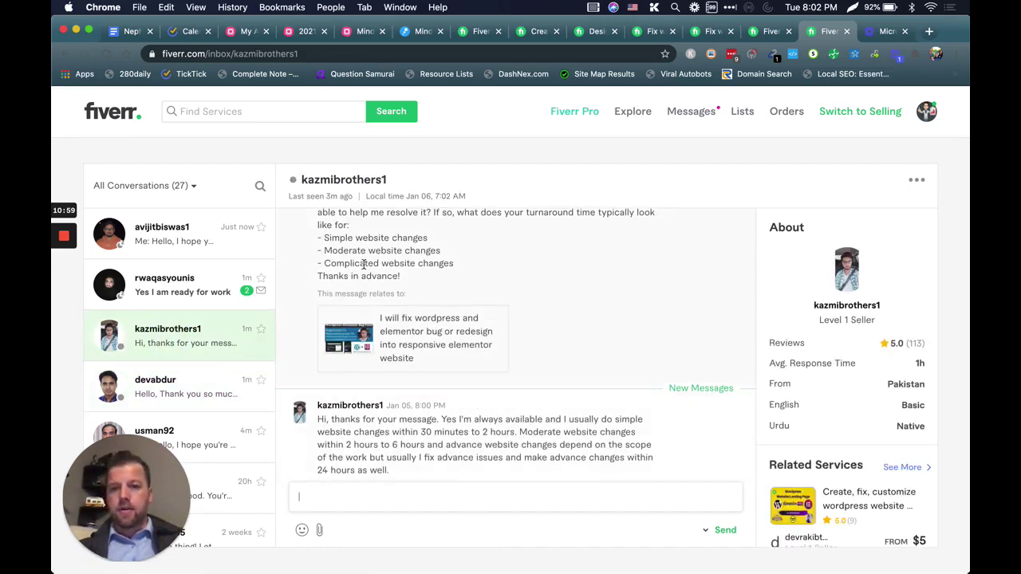
scroll(375, 304, up, 5)
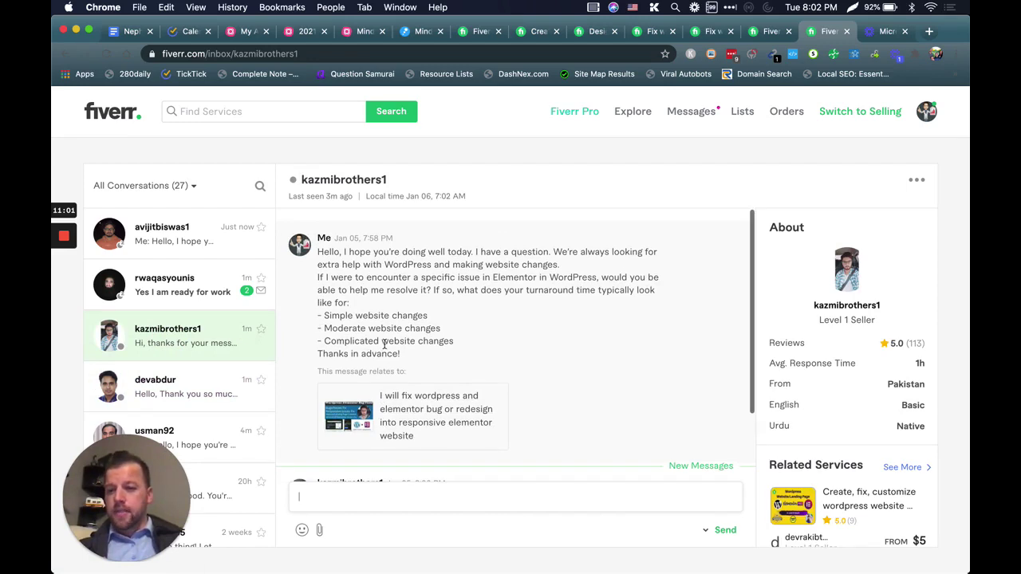
scroll(426, 452, down, 5)
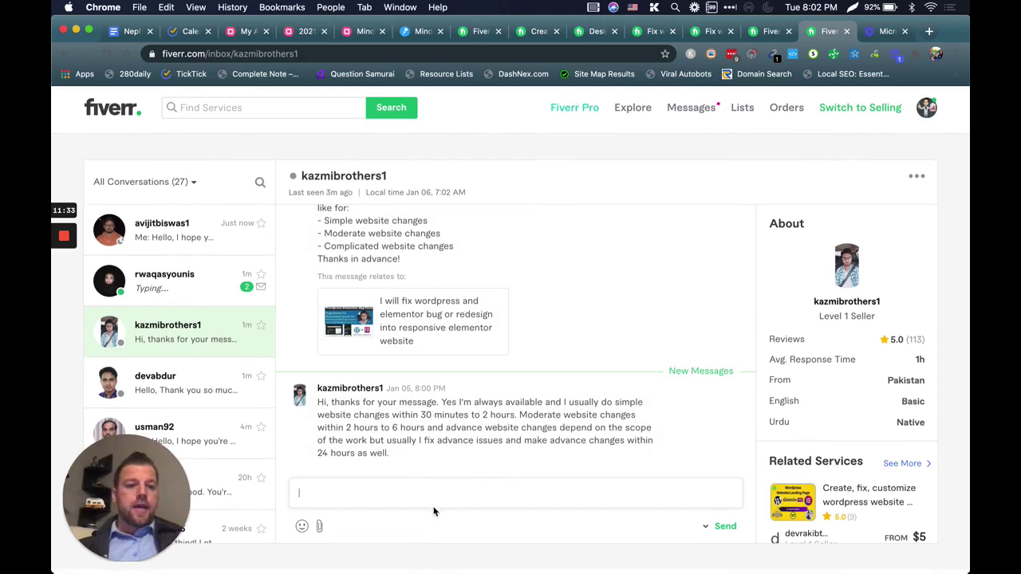
scroll(881, 502, down, 2)
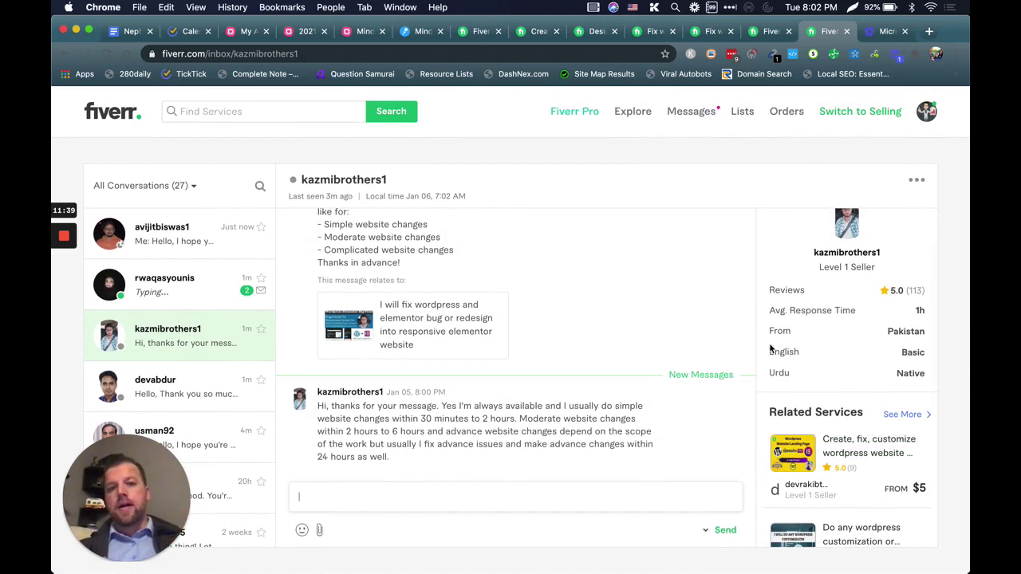
scroll(713, 305, up, 4)
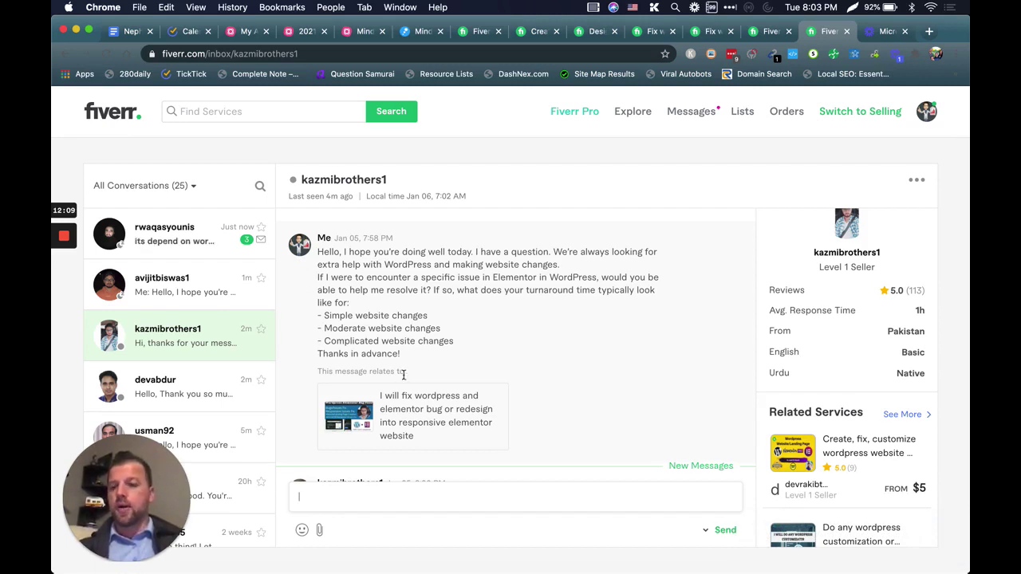
click(171, 231)
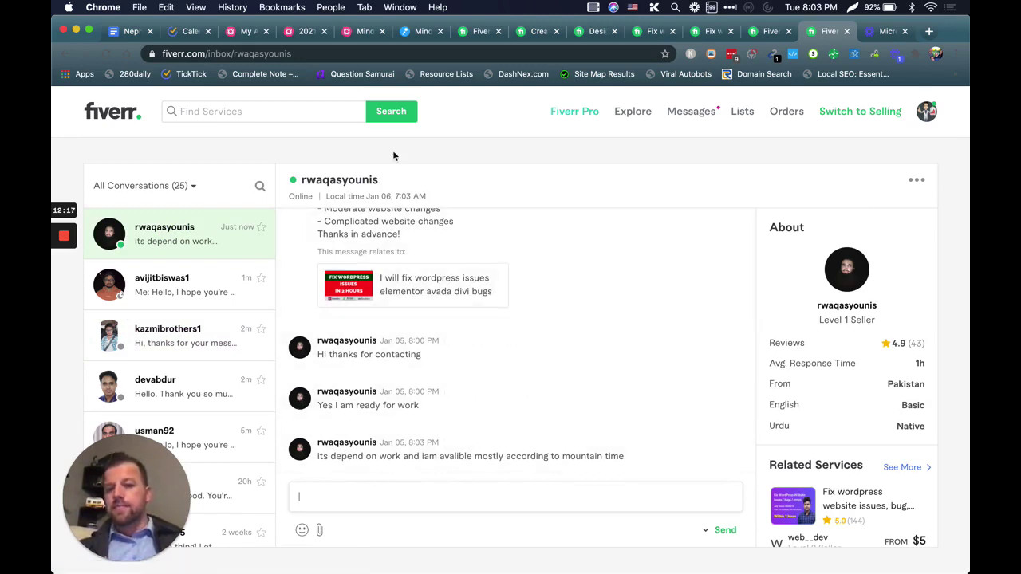
click(164, 289)
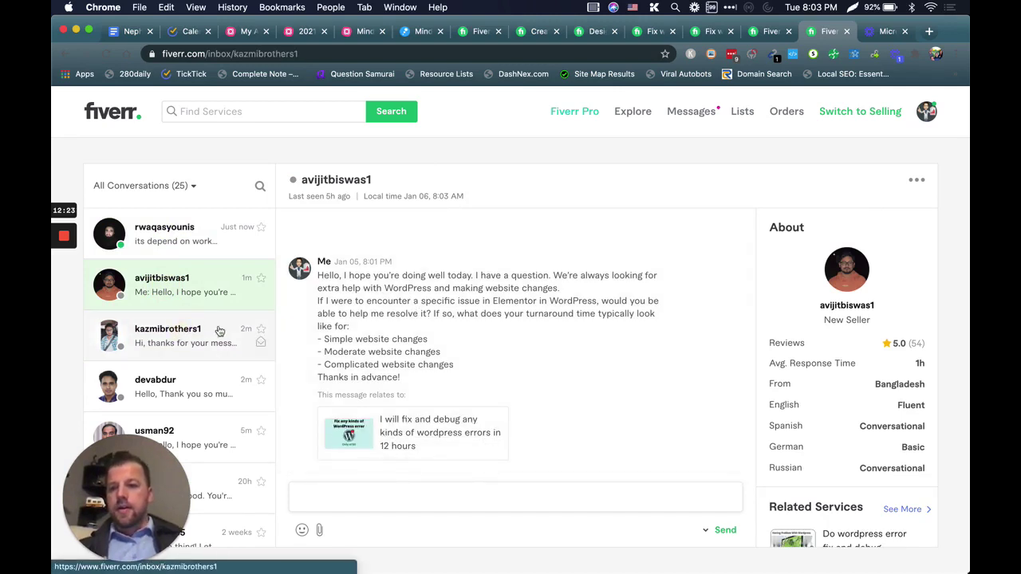
click(185, 331)
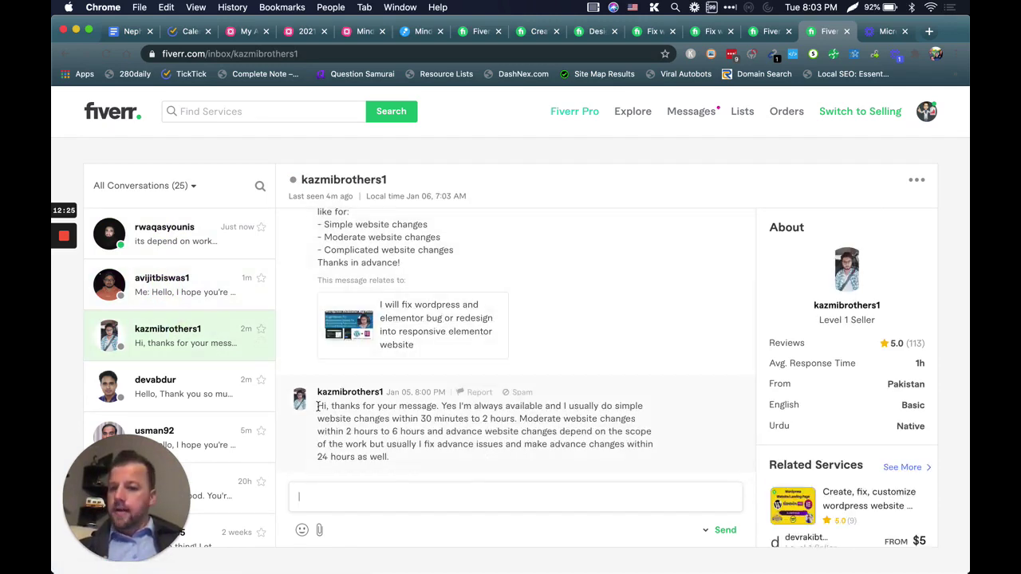
drag(318, 407, 399, 466)
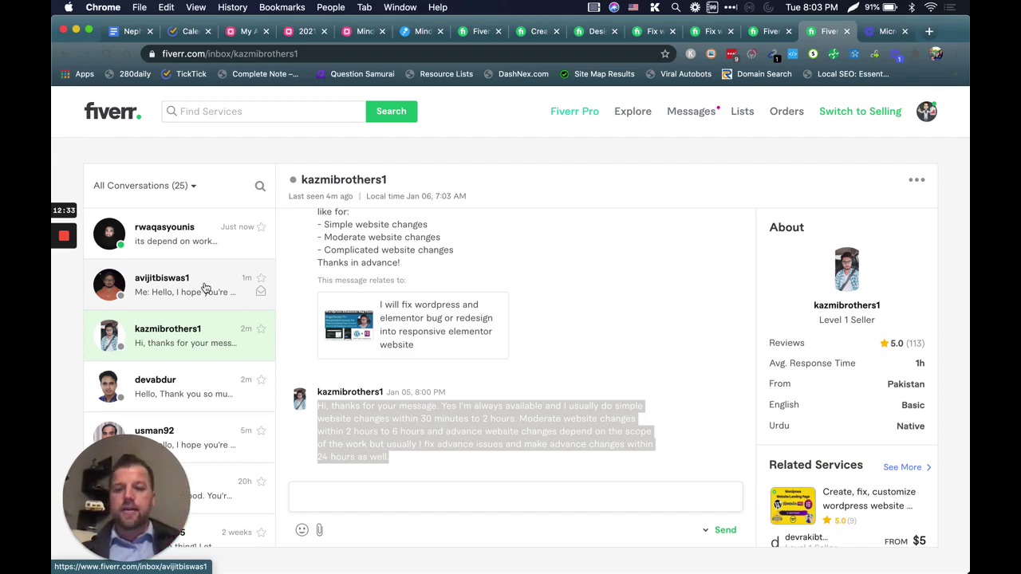
key(super+Tab)
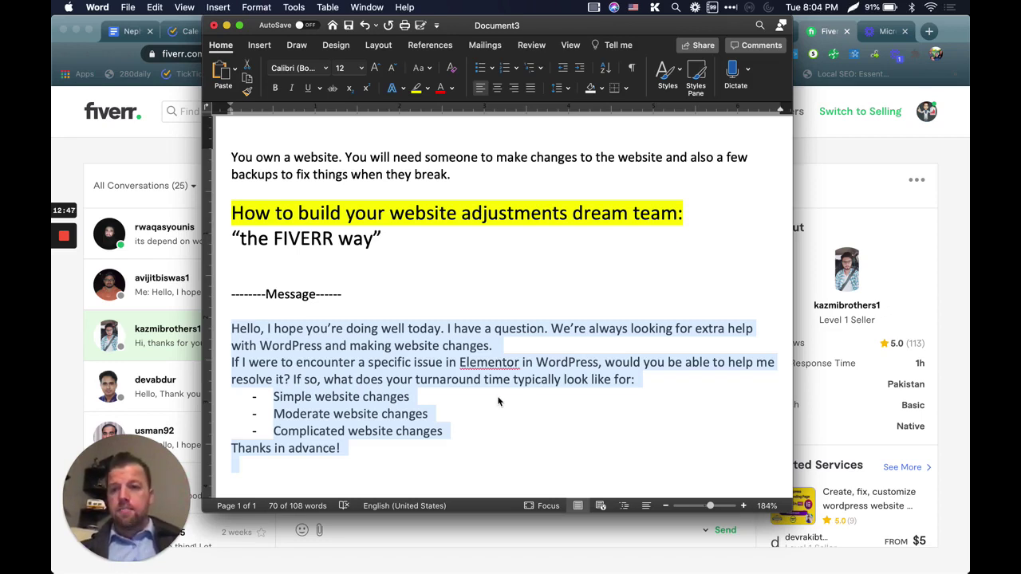
click(150, 145)
click(206, 113)
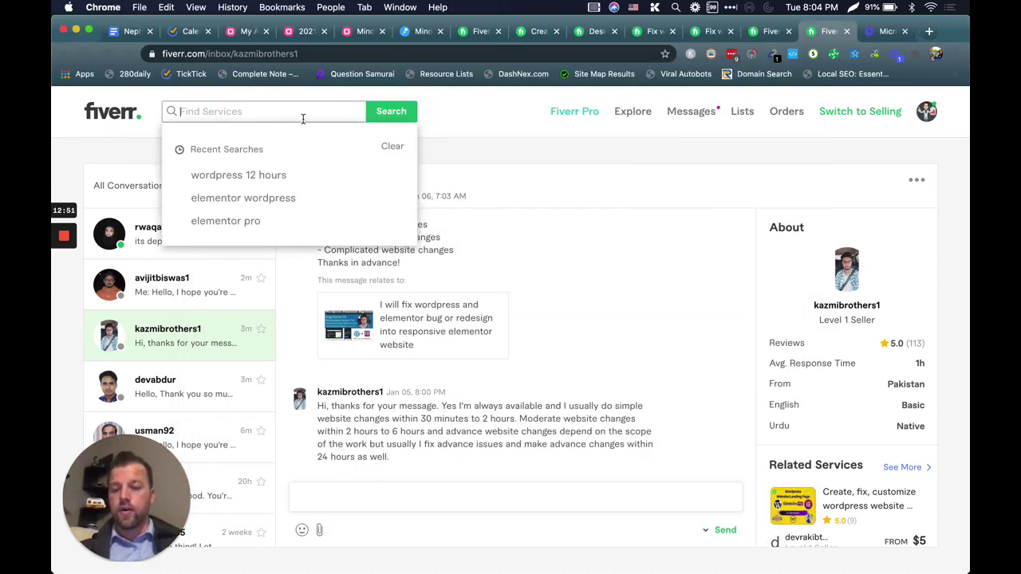
click(498, 115)
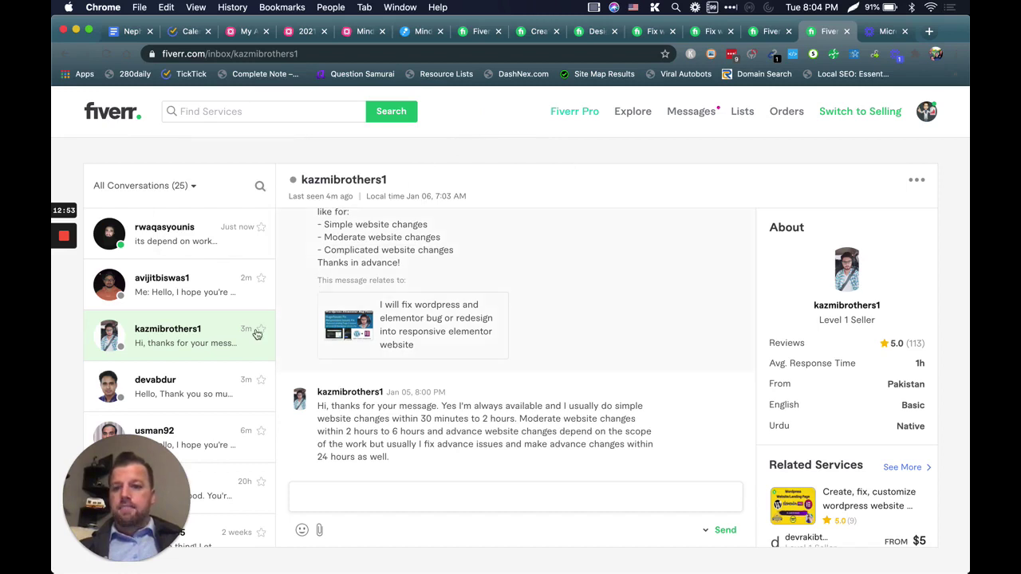
mouse_move(319, 408)
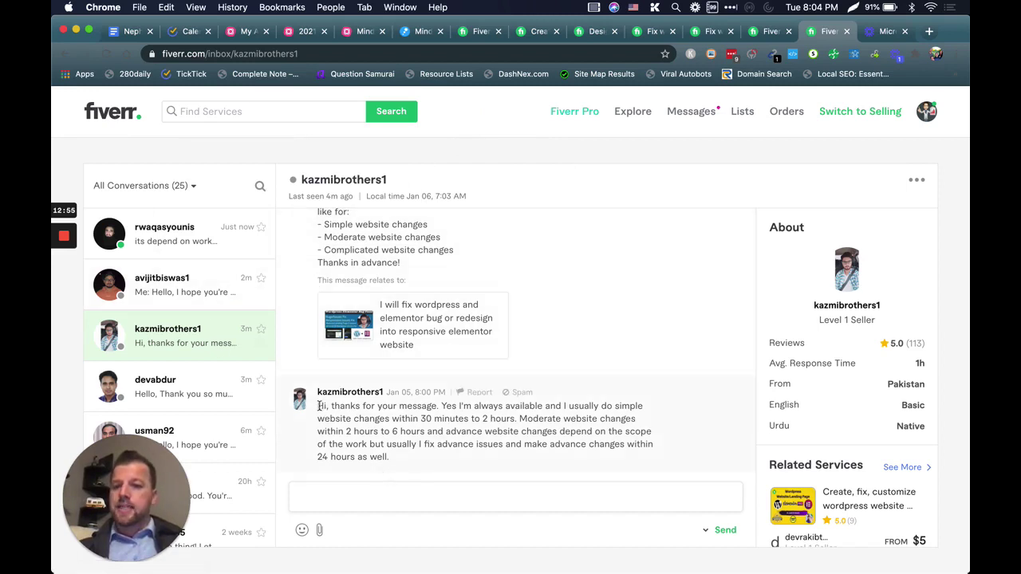
drag(318, 406, 392, 456)
click(402, 466)
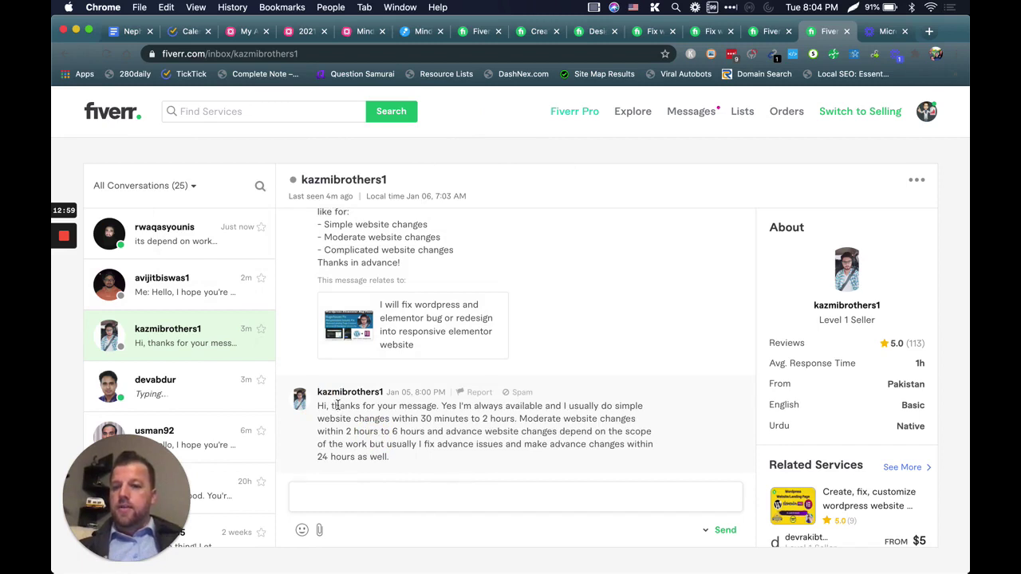
drag(318, 408, 391, 461)
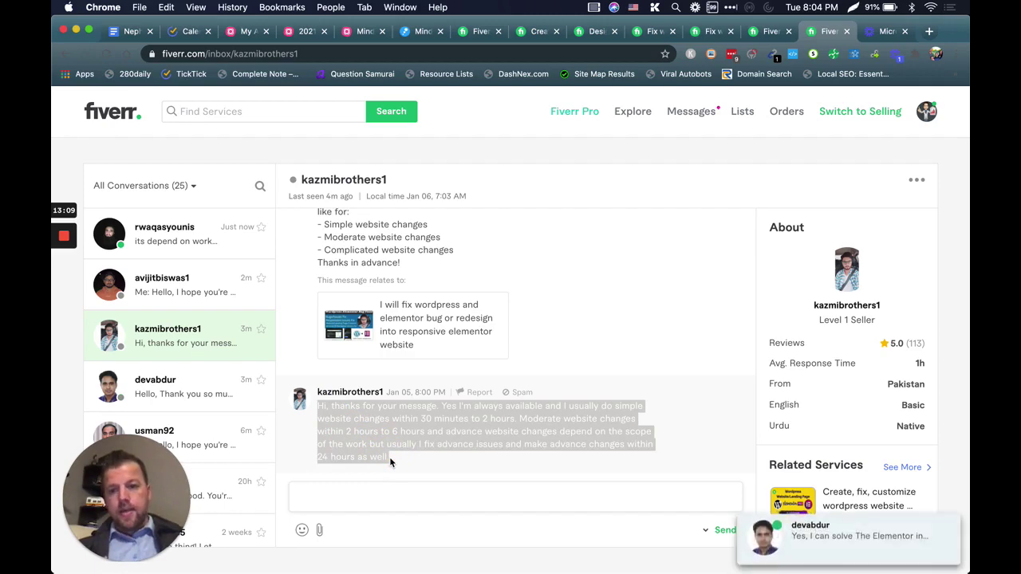
click(831, 549)
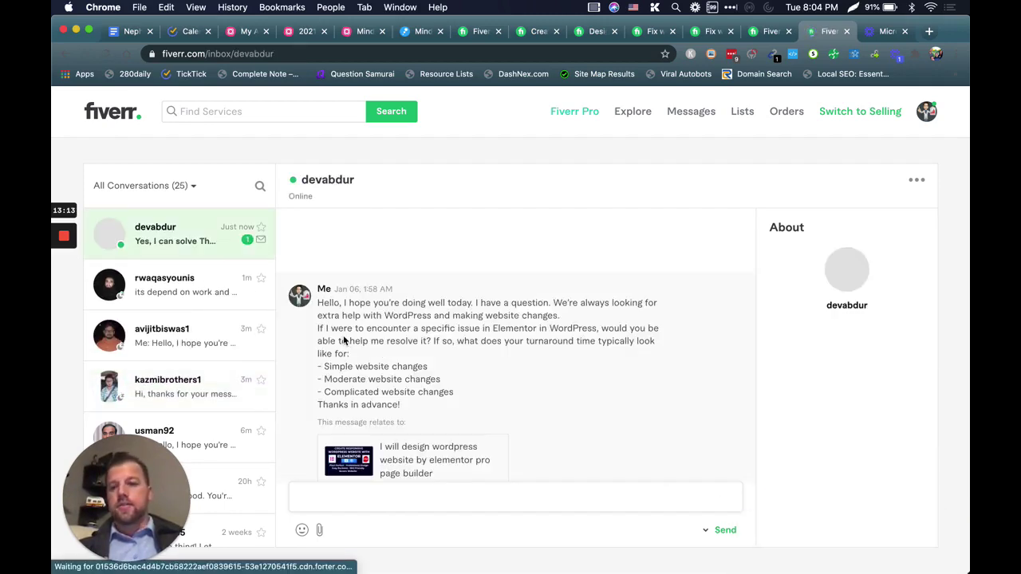